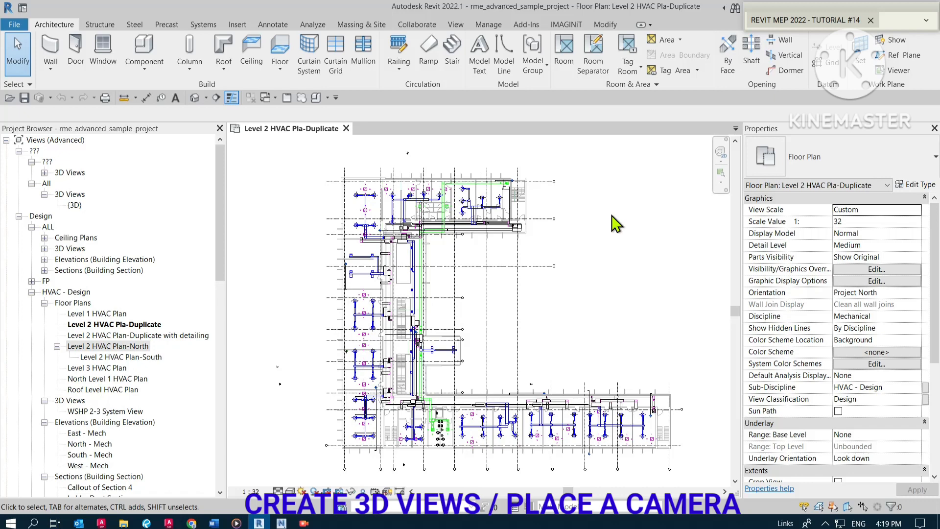
{"action": "left_click", "coordinate": [616, 225]}
{"action": "left_click", "coordinate": [616, 224]}
{"action": "left_click", "coordinate": [602, 253]}
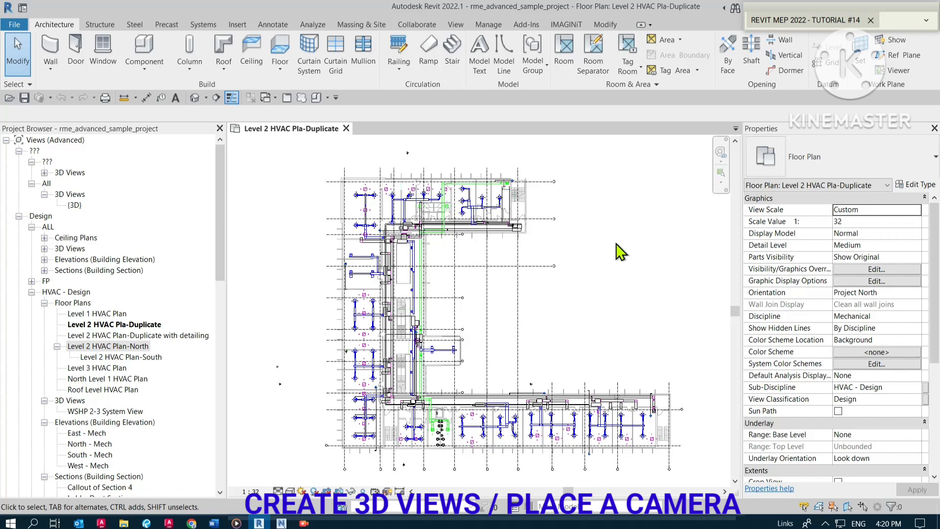
- Start the Camera tool with Perspective enabled and an eye offset of 1750 from Level 2
{"action": "left_click", "coordinate": [206, 98]}
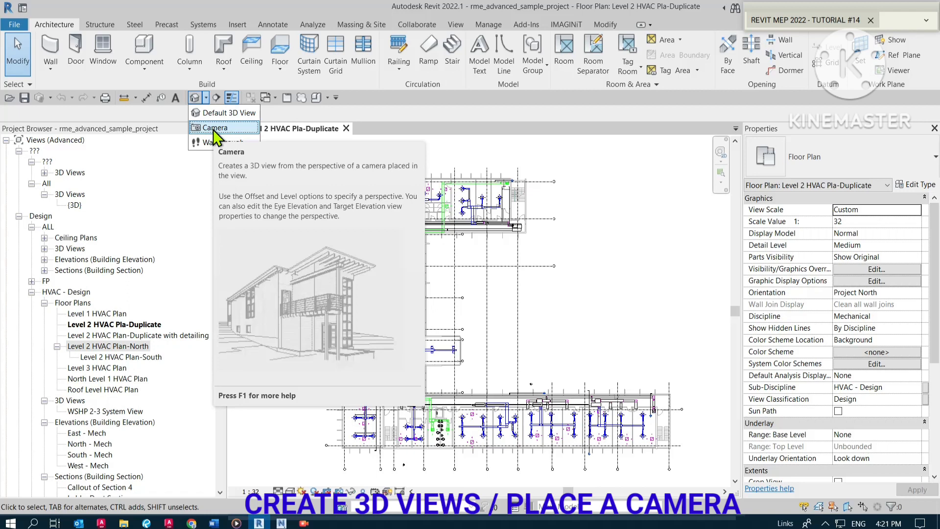
{"action": "left_click", "coordinate": [214, 127]}
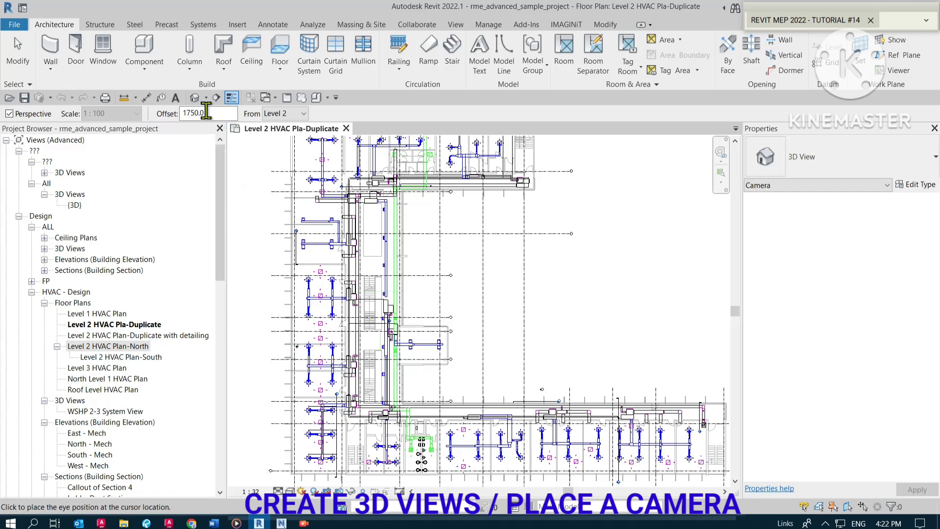
{"action": "left_click", "coordinate": [207, 96]}
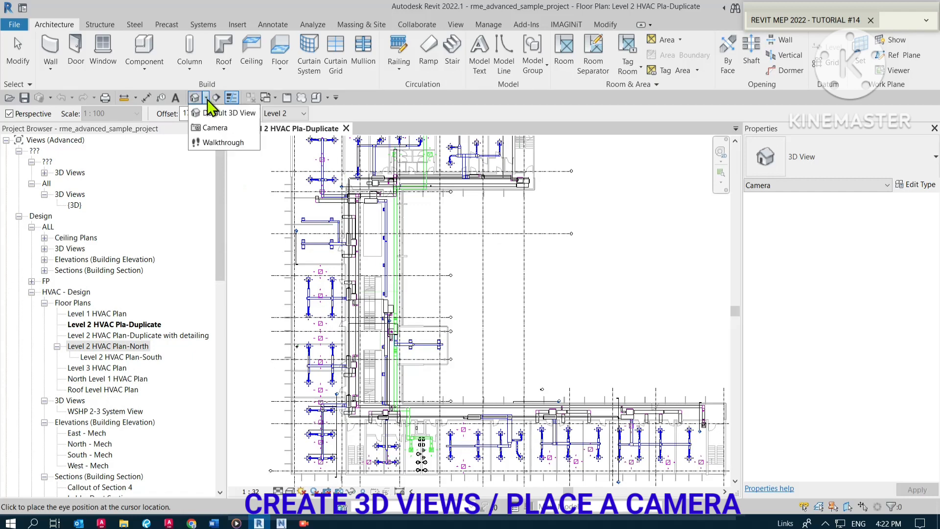
{"action": "left_click", "coordinate": [214, 129]}
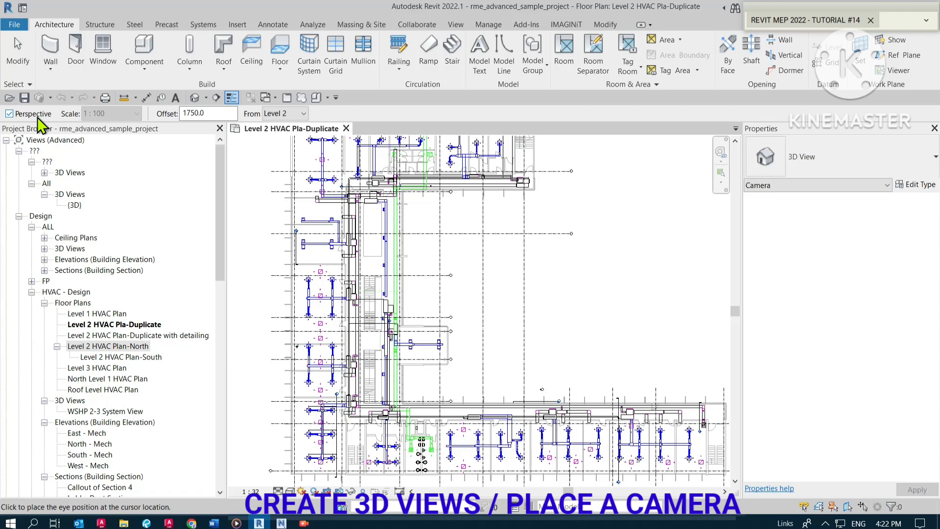
{"action": "left_click", "coordinate": [9, 113]}
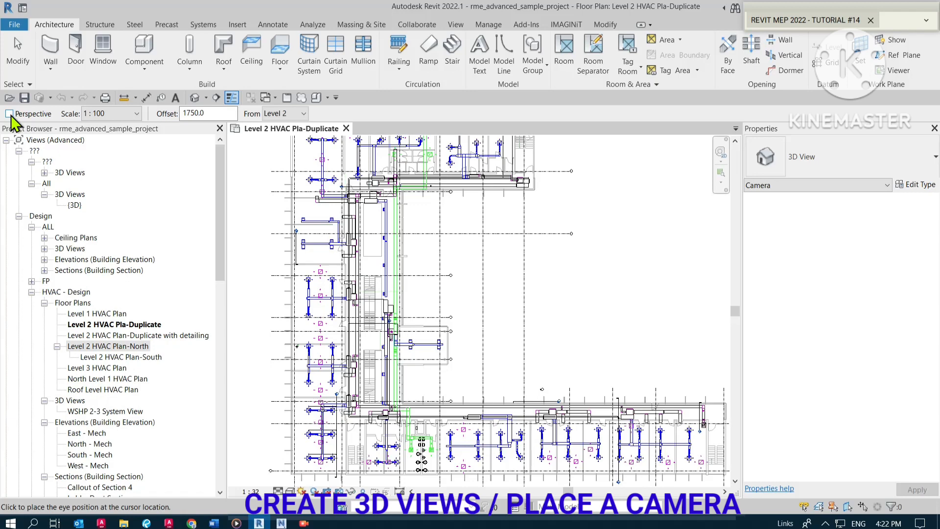
{"action": "left_click", "coordinate": [9, 113]}
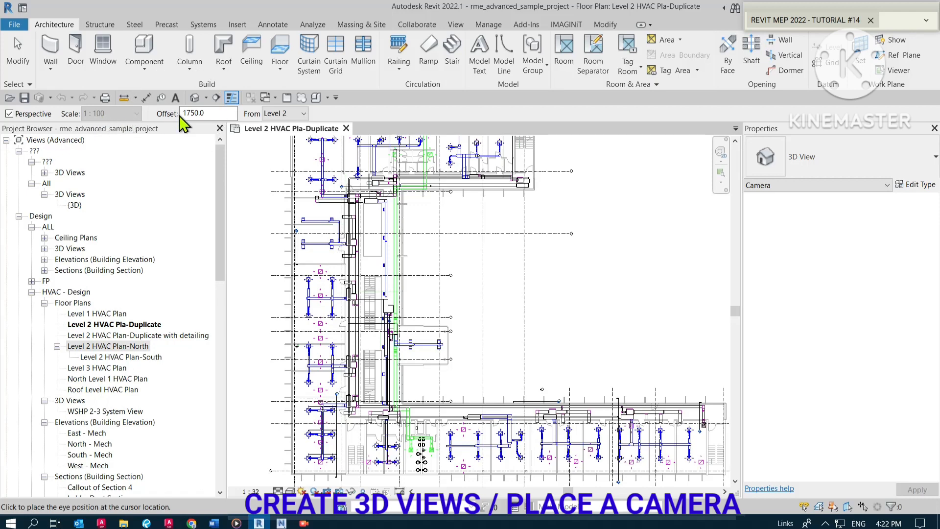
{"action": "left_click", "coordinate": [206, 115]}
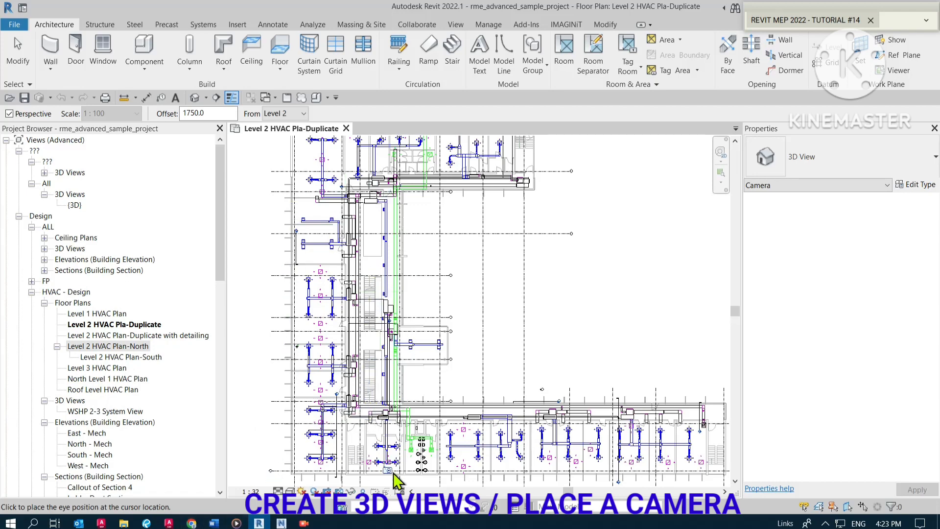
- Place the camera in the corridor west of the lower staircase and aim its target north along the corridor to create a perspective view
{"action": "scroll", "coordinate": [372, 412], "scroll_direction": "up", "scroll_amount": 5}
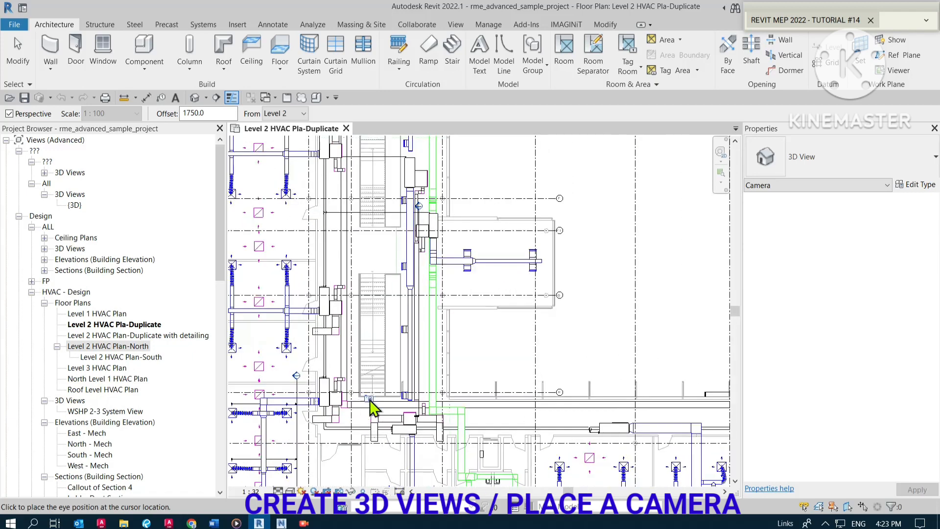
{"action": "scroll", "coordinate": [362, 402], "scroll_direction": "up", "scroll_amount": 1}
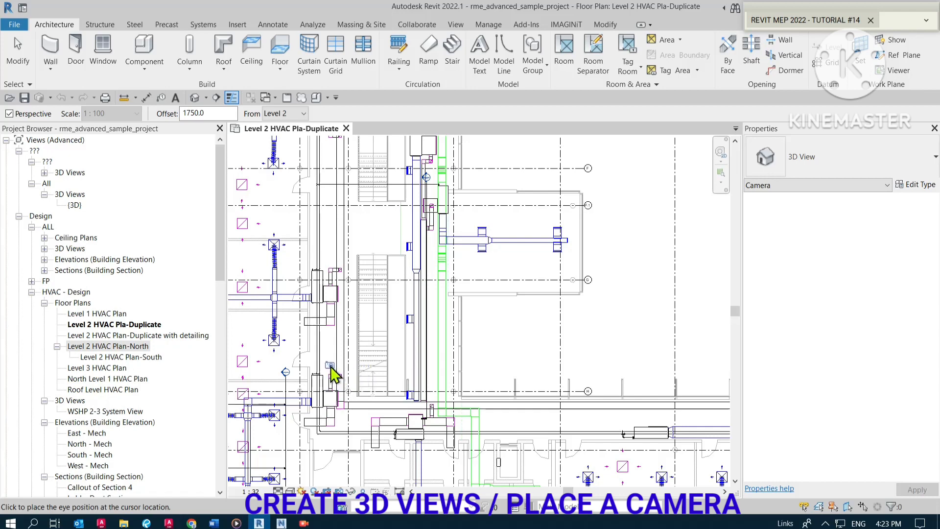
{"action": "left_click", "coordinate": [330, 362]}
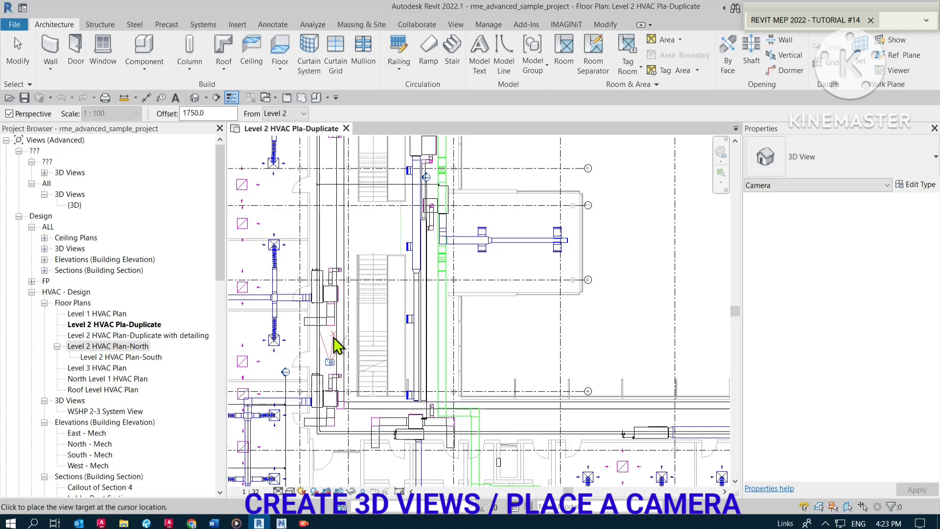
{"action": "scroll", "coordinate": [334, 346], "scroll_direction": "down", "scroll_amount": 5}
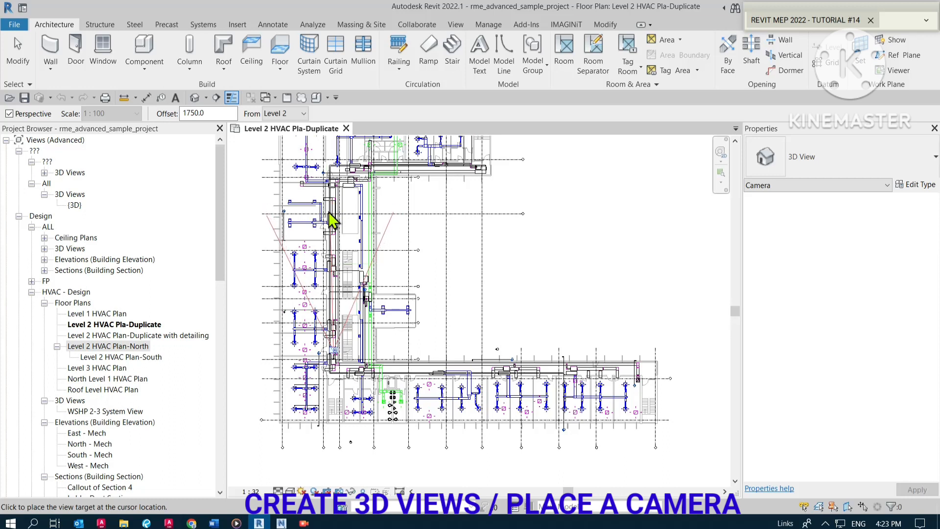
{"action": "scroll", "coordinate": [338, 230], "scroll_direction": "up", "scroll_amount": 2}
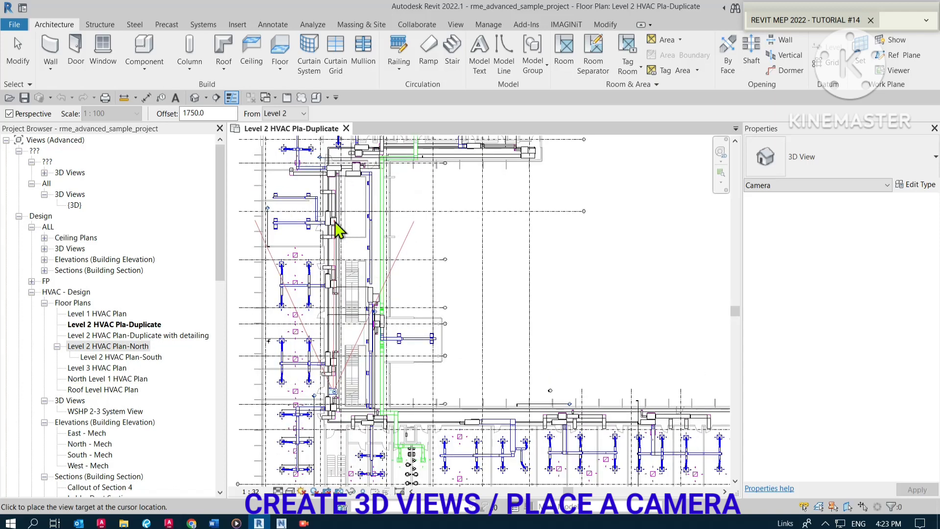
{"action": "left_click", "coordinate": [333, 186]}
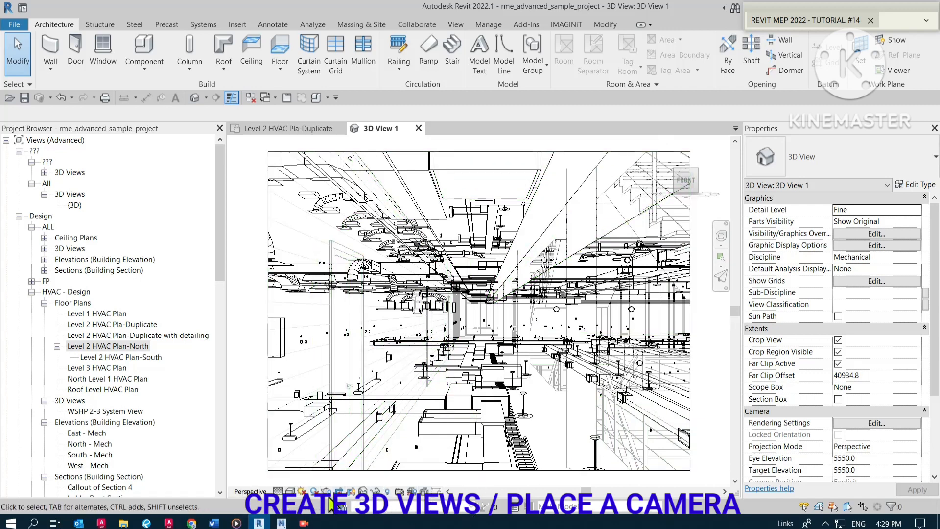
- Set the camera view's detail level to Medium and examine the ducts and pipes up close
{"action": "left_click", "coordinate": [279, 491]}
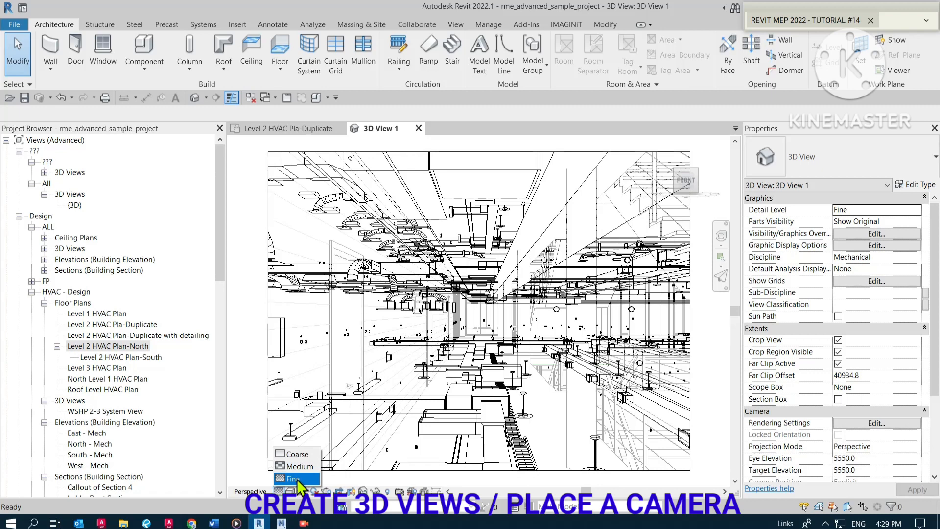
{"action": "left_click", "coordinate": [297, 478]}
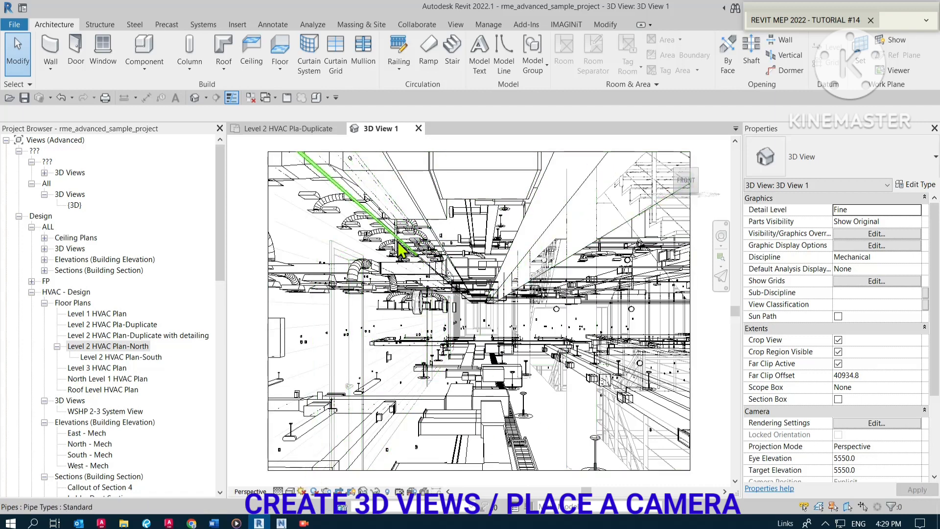
{"action": "left_click", "coordinate": [289, 490]}
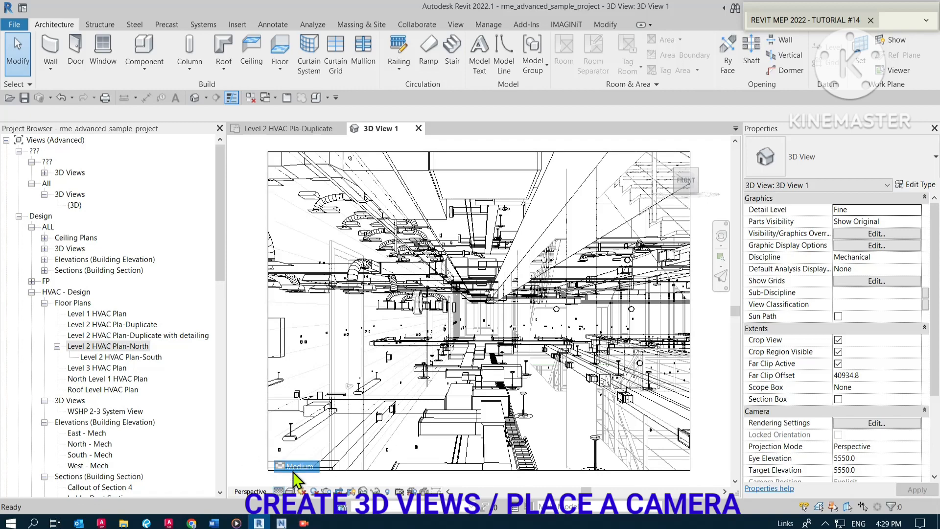
{"action": "left_click", "coordinate": [294, 467]}
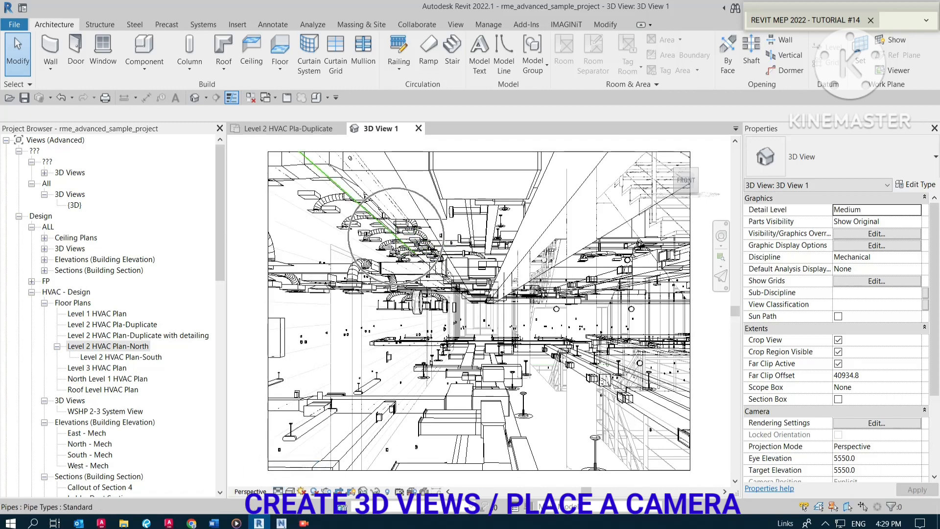
{"action": "scroll", "coordinate": [399, 241], "scroll_direction": "up", "scroll_amount": 5}
{"action": "scroll", "coordinate": [401, 243], "scroll_direction": "up", "scroll_amount": 3}
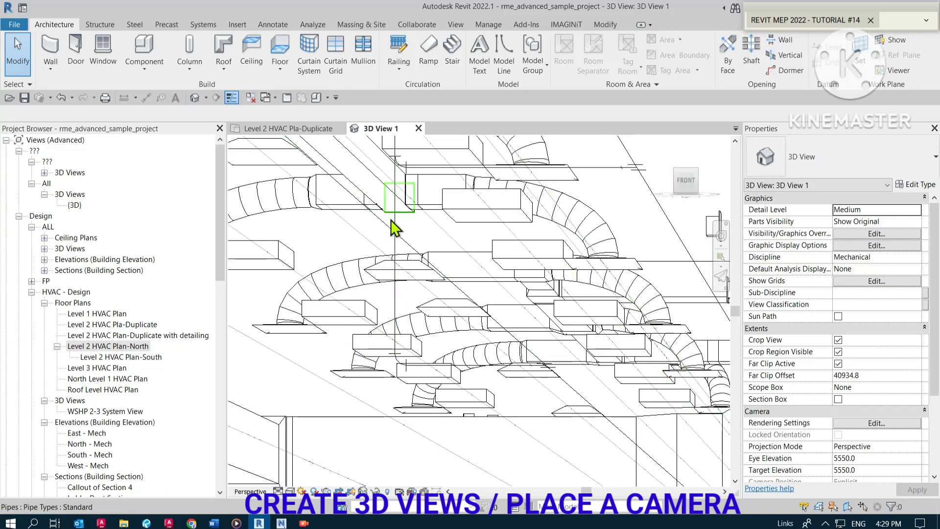
{"action": "scroll", "coordinate": [398, 299], "scroll_direction": "up", "scroll_amount": 1}
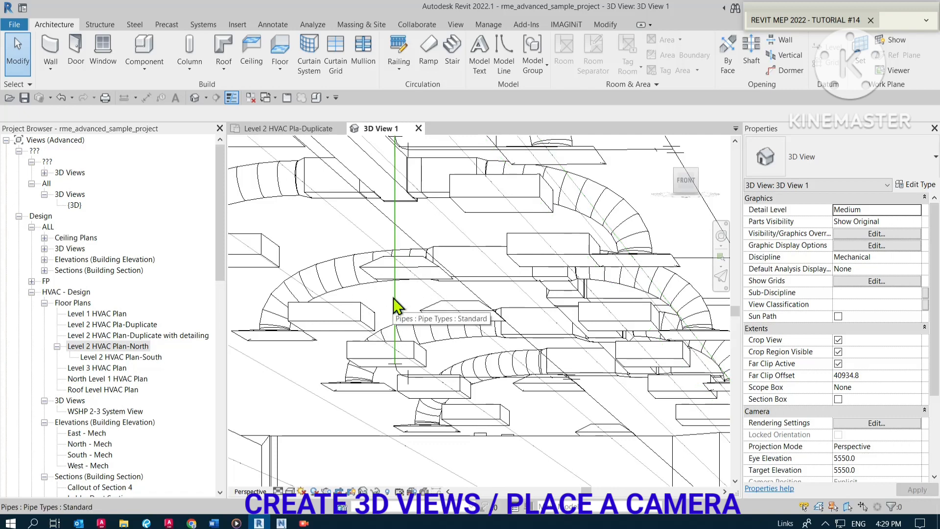
{"action": "left_click", "coordinate": [279, 491]}
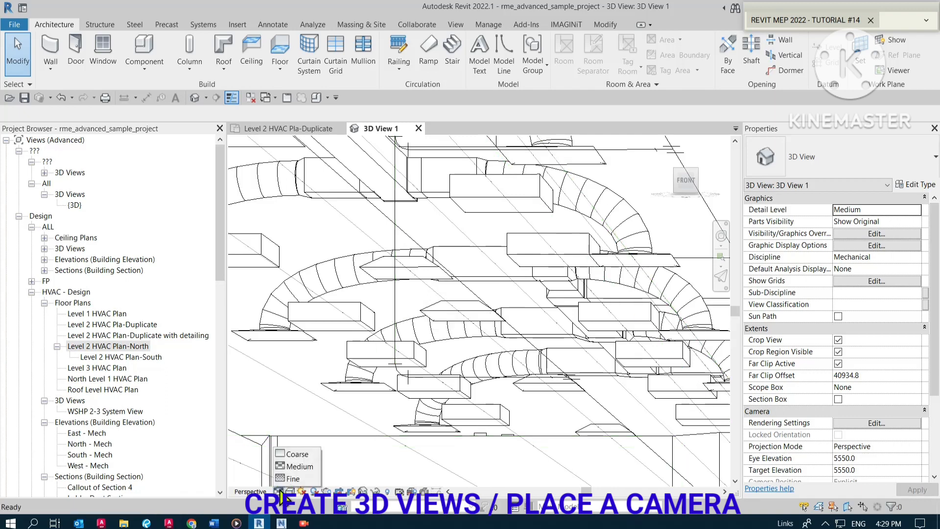
{"action": "left_click", "coordinate": [294, 469]}
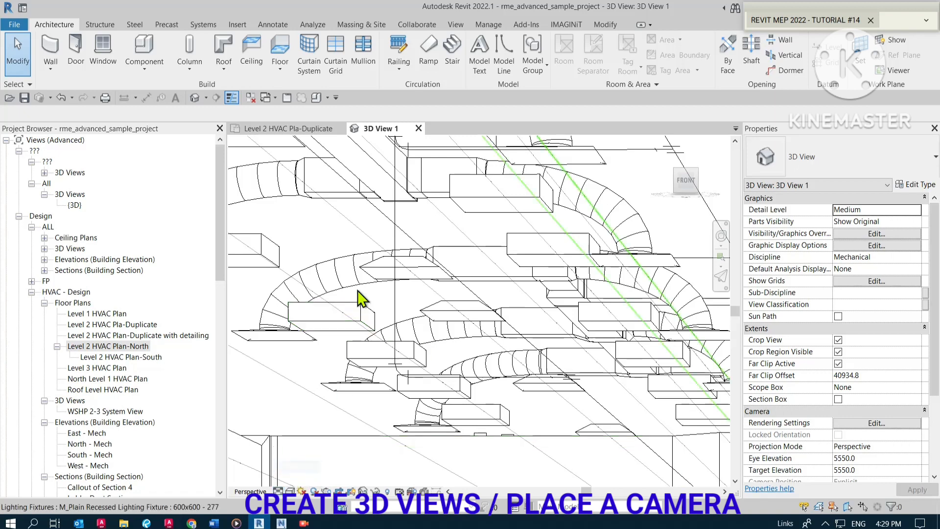
- Switch the camera view's detail level to Coarse and check how the ductwork is displayed
{"action": "middle_click_drag", "start_coordinate": [618, 276], "coordinate": [553, 257]}
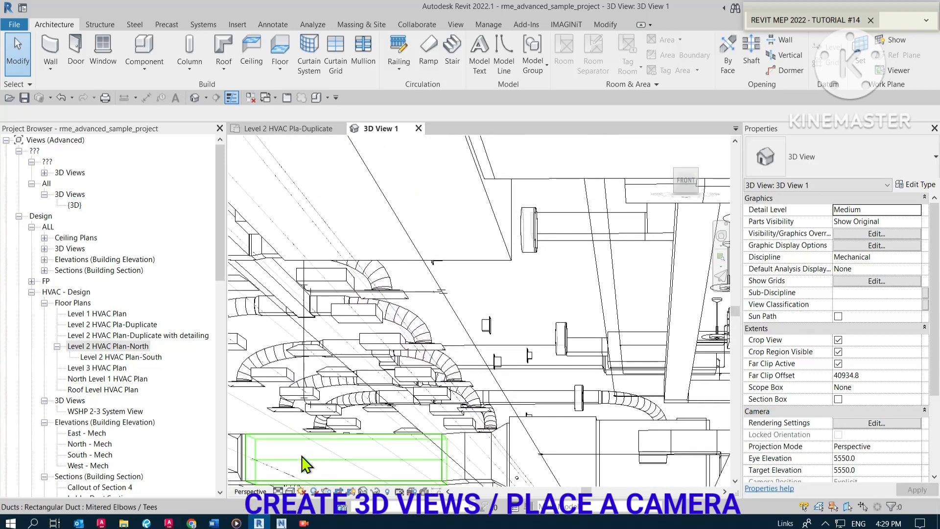
{"action": "left_click", "coordinate": [278, 491]}
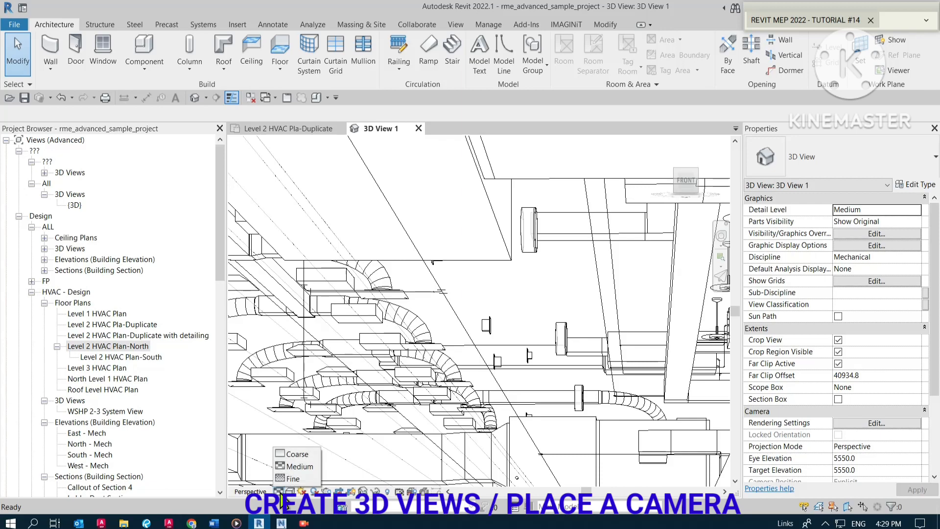
{"action": "left_click", "coordinate": [299, 455]}
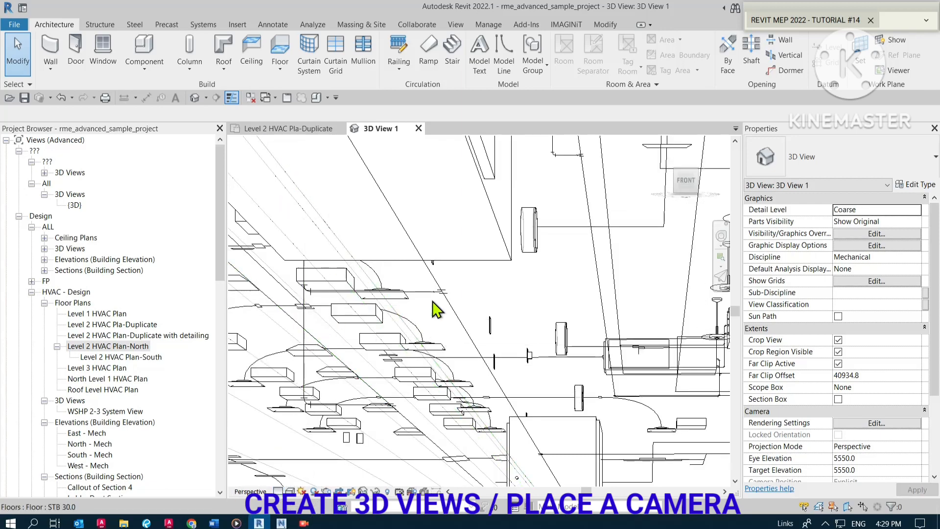
{"action": "scroll", "coordinate": [490, 271], "scroll_direction": "down", "scroll_amount": 5}
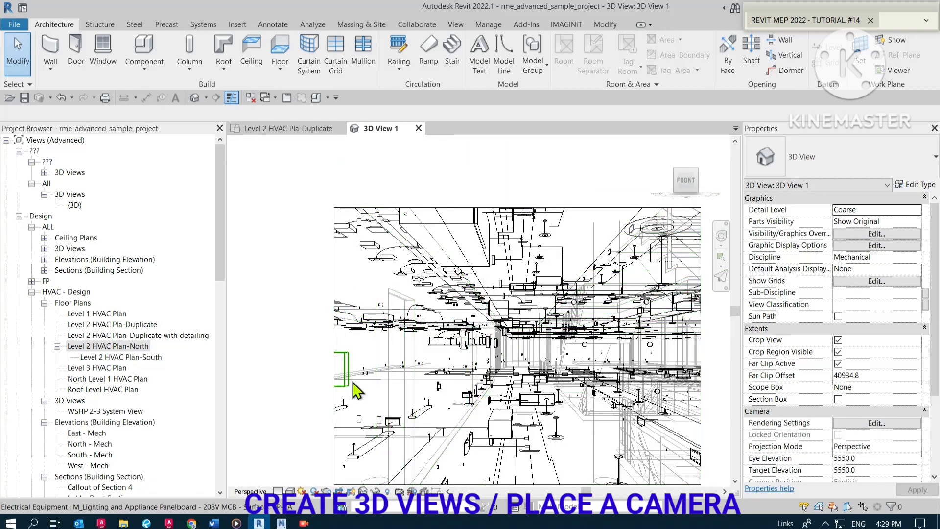
{"action": "scroll", "coordinate": [487, 299], "scroll_direction": "up", "scroll_amount": 3}
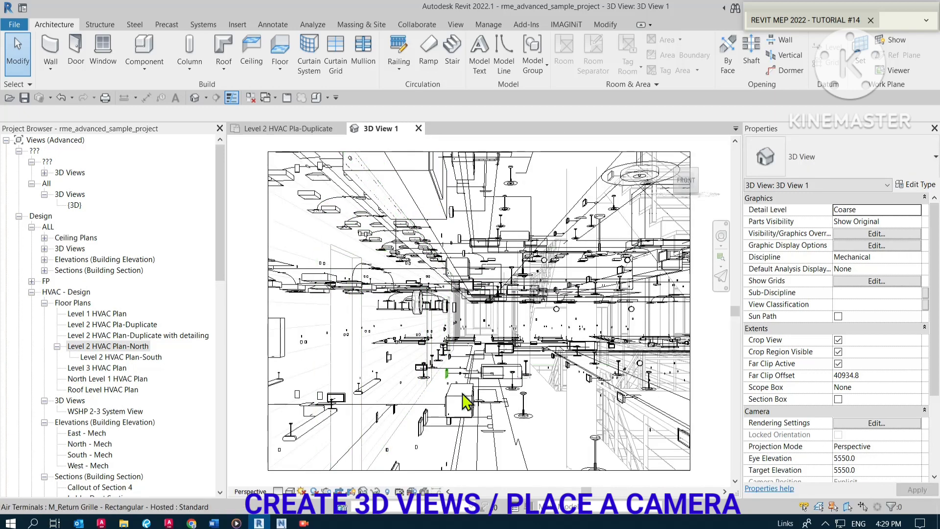
- Set the camera view's detail level to Fine and its visual style to Shaded
{"action": "left_click", "coordinate": [279, 492]}
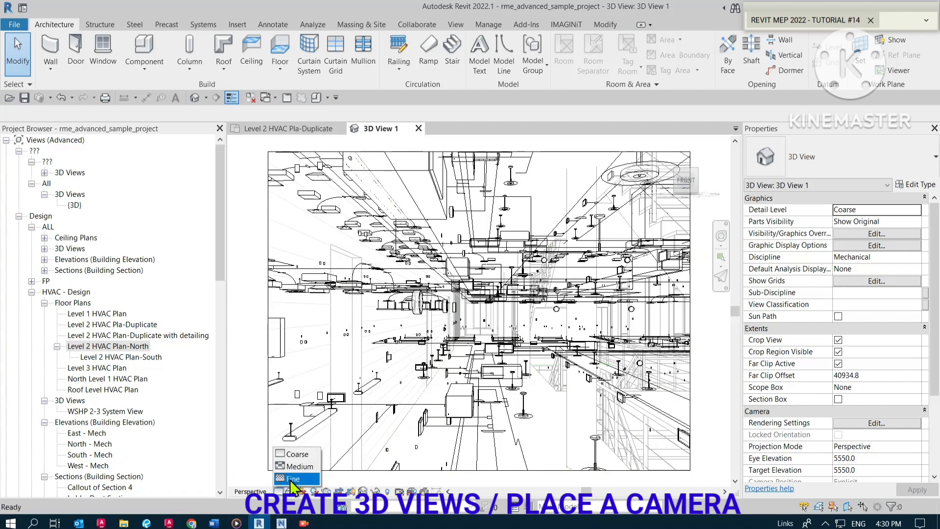
{"action": "left_click", "coordinate": [290, 479]}
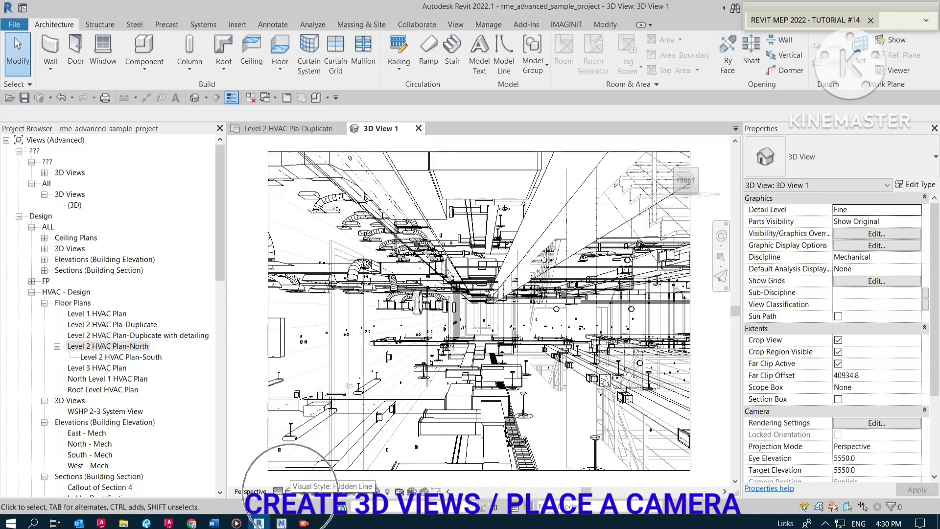
{"action": "left_click", "coordinate": [290, 491]}
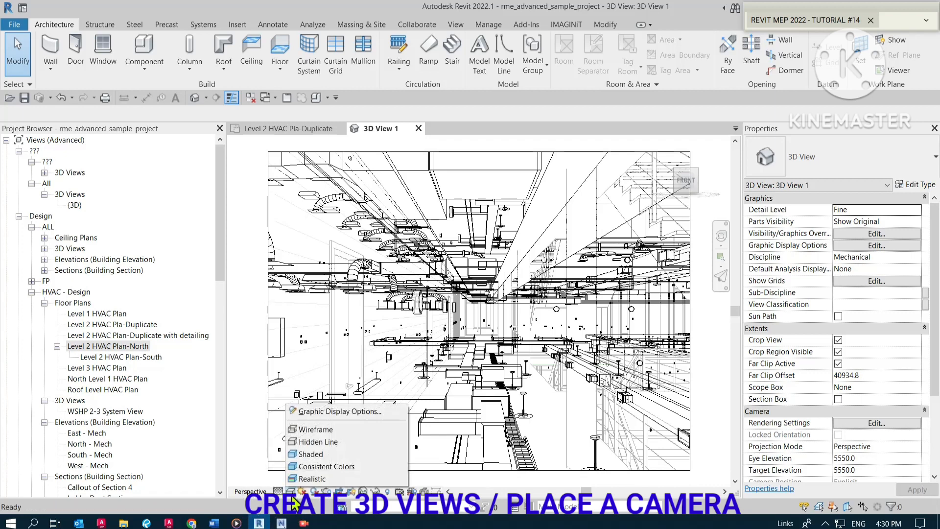
{"action": "left_click", "coordinate": [311, 456]}
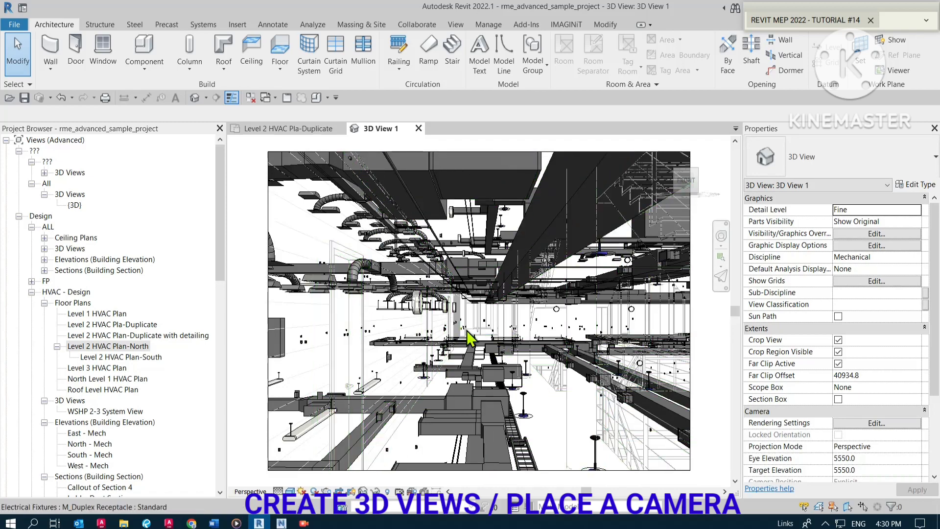
{"action": "scroll", "coordinate": [464, 342], "scroll_direction": "up", "scroll_amount": 5}
{"action": "scroll", "coordinate": [463, 380], "scroll_direction": "up", "scroll_amount": 3}
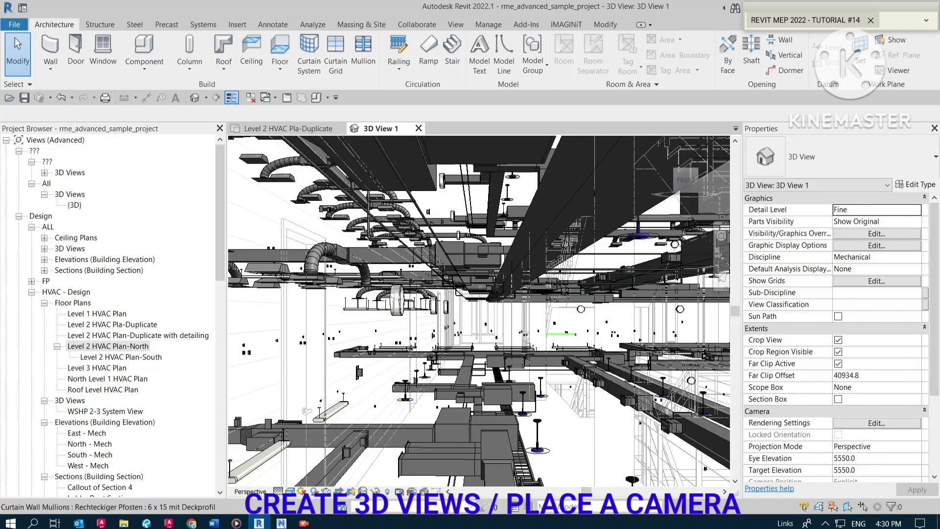
{"action": "scroll", "coordinate": [490, 324], "scroll_direction": "down", "scroll_amount": 3}
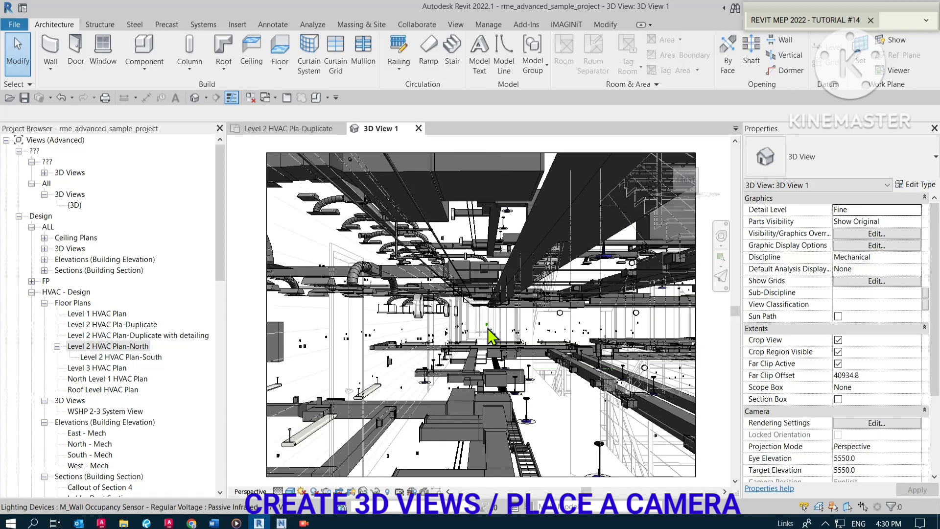
{"action": "scroll", "coordinate": [443, 323], "scroll_direction": "down", "scroll_amount": 3}
{"action": "scroll", "coordinate": [443, 321], "scroll_direction": "up", "scroll_amount": 2}
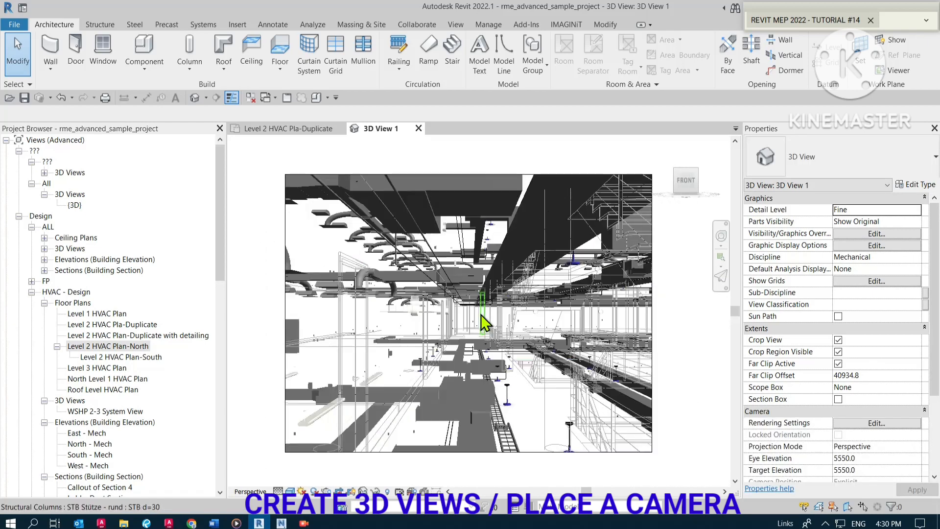
- Enlarge the camera view's crop region outward on all four sides to reveal more of the corridor
{"action": "left_click", "coordinate": [528, 175]}
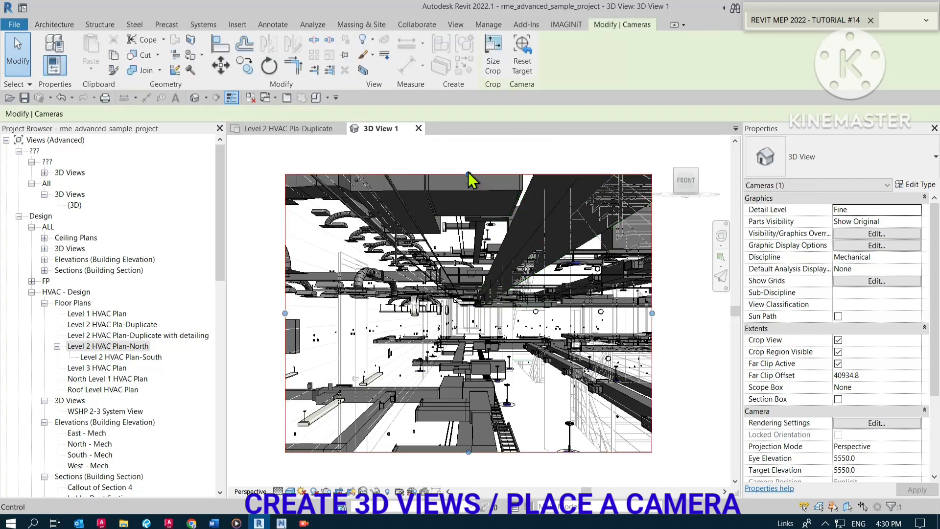
{"action": "left_click_drag", "start_coordinate": [469, 174], "coordinate": [469, 162]}
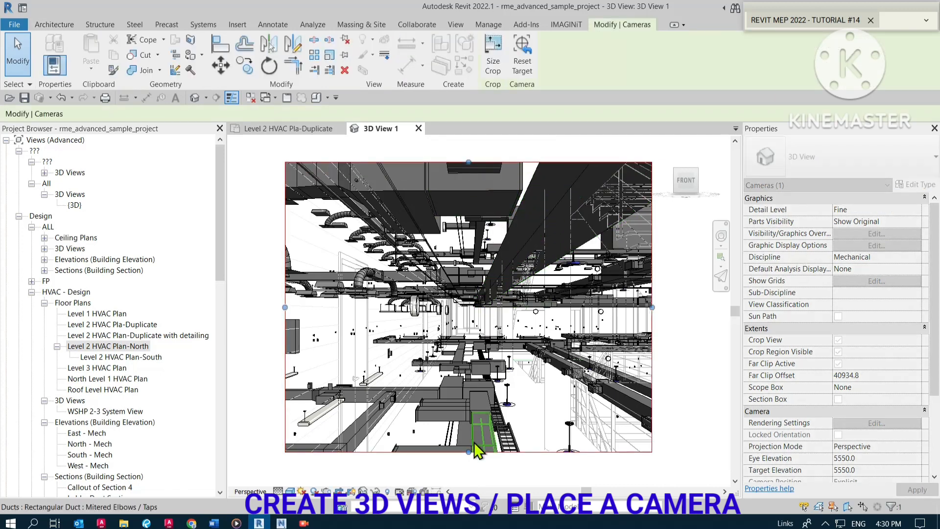
{"action": "left_click_drag", "start_coordinate": [469, 452], "coordinate": [469, 467]}
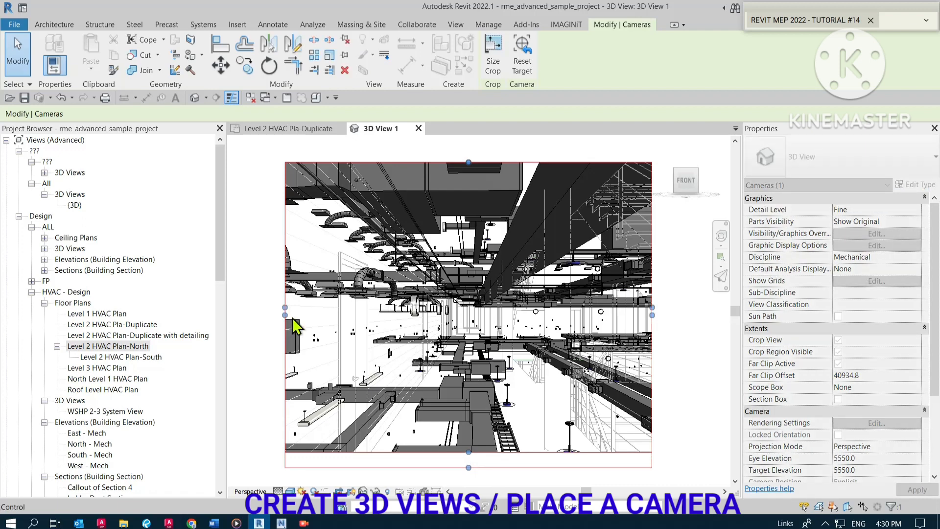
{"action": "left_click_drag", "start_coordinate": [285, 314], "coordinate": [270, 314]}
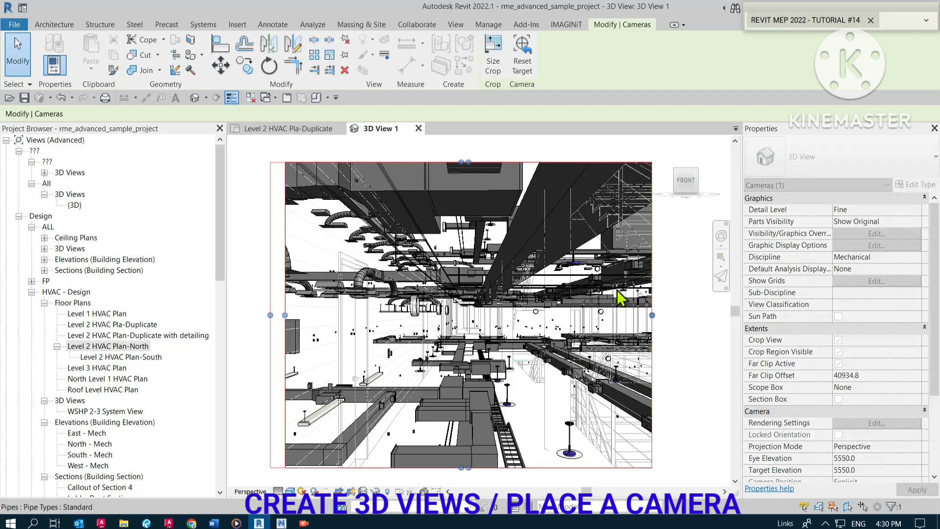
{"action": "left_click_drag", "start_coordinate": [652, 315], "coordinate": [671, 315]}
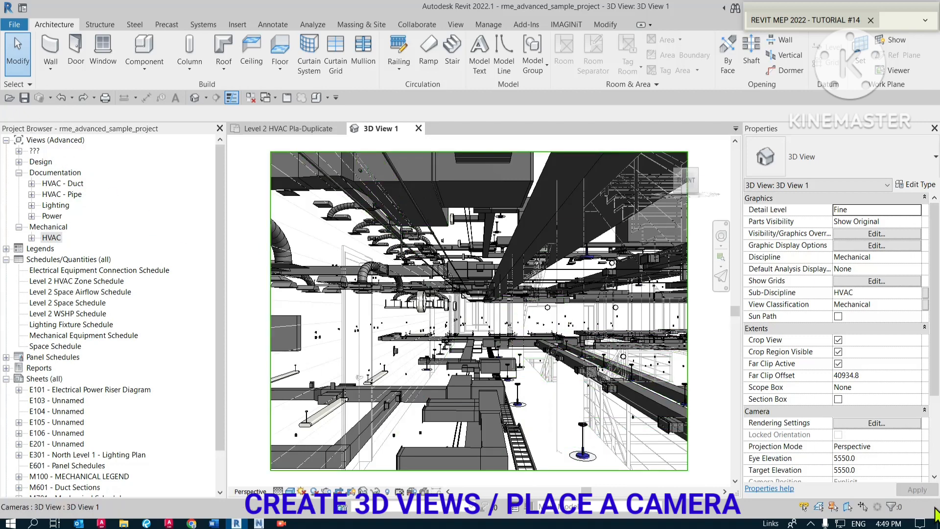
- Locate 3D View 1 under Mechanical > HVAC > 3D Views in the project and rename it HALLWAY PERSPECTIVE
{"action": "scroll", "coordinate": [840, 399], "scroll_direction": "down", "scroll_amount": 5}
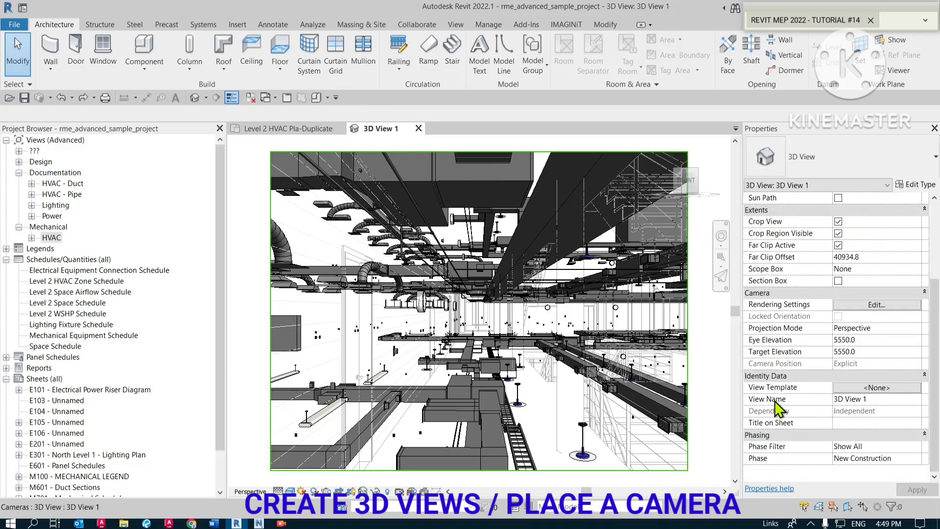
{"action": "scroll", "coordinate": [774, 409], "scroll_direction": "up", "scroll_amount": 5}
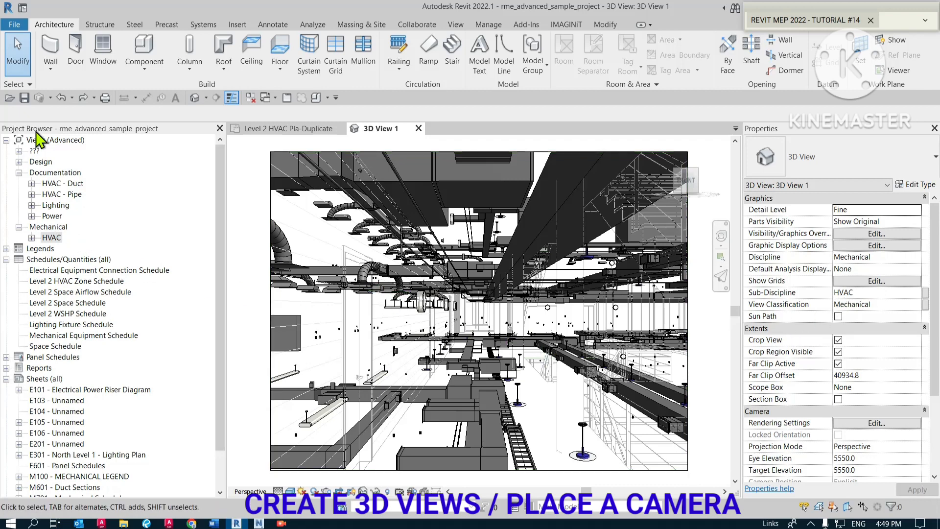
{"action": "left_click", "coordinate": [31, 238]}
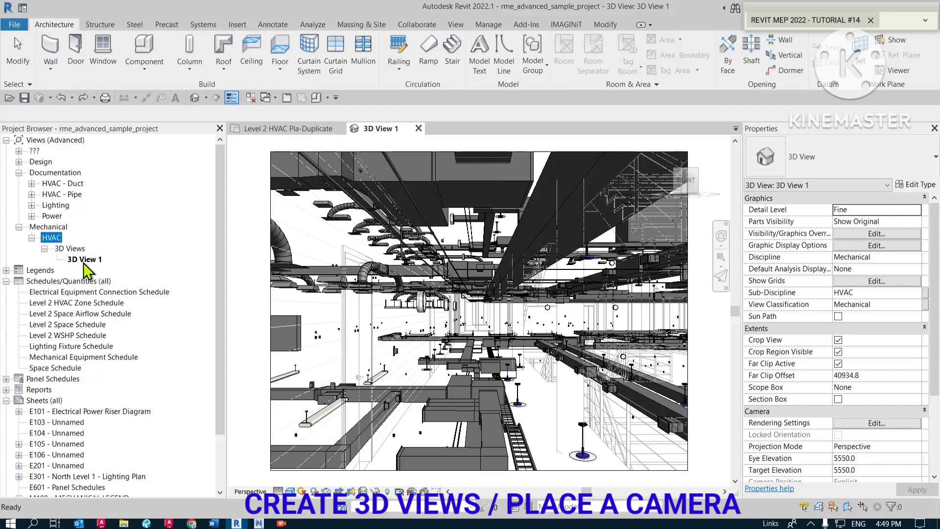
{"action": "left_click", "coordinate": [85, 260]}
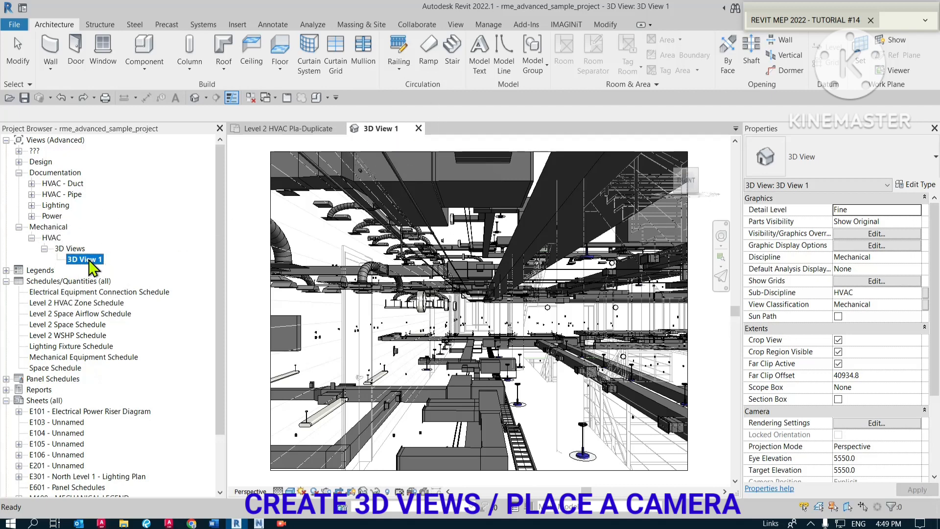
{"action": "left_click", "coordinate": [89, 260]}
{"action": "right_click", "coordinate": [88, 260]}
{"action": "key", "text": "Escape"}
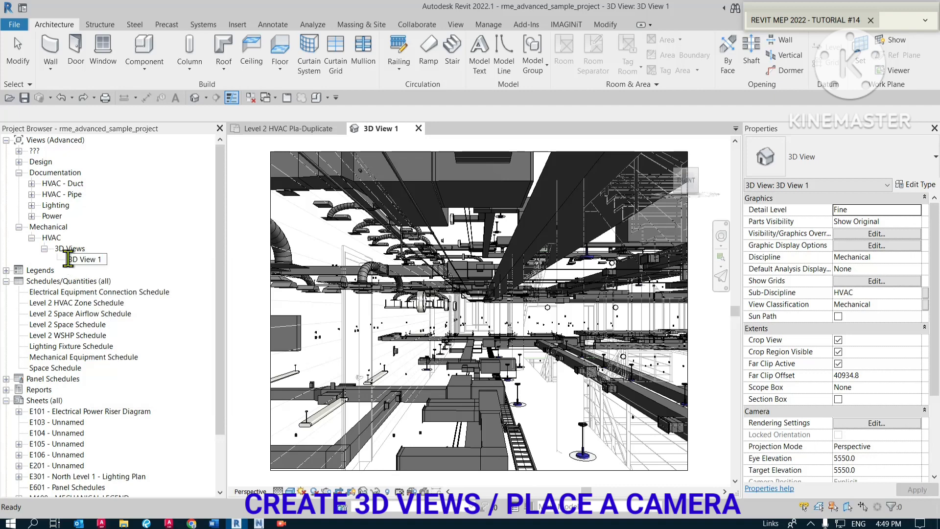
{"action": "left_click", "coordinate": [82, 260]}
{"action": "left_click_drag", "start_coordinate": [103, 259], "coordinate": [69, 256]}
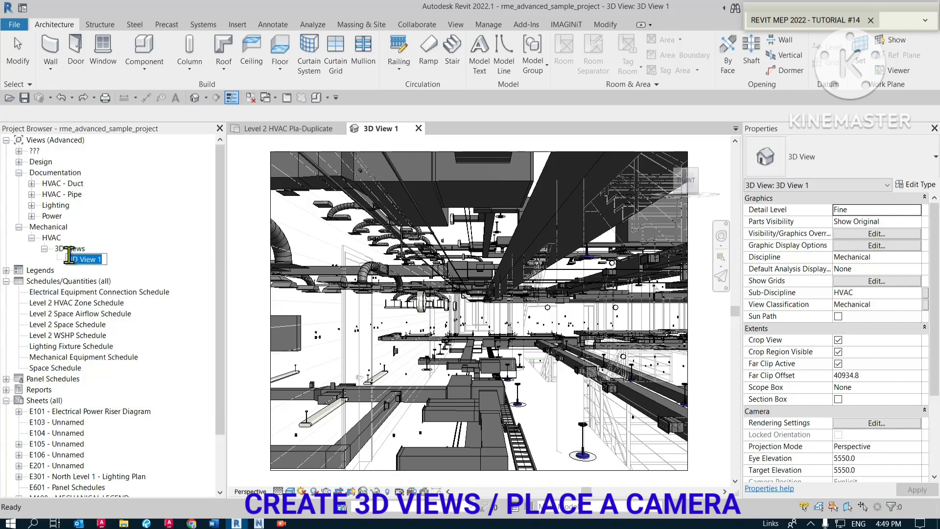
{"action": "type", "text": "HALLWAY PERSPE"}
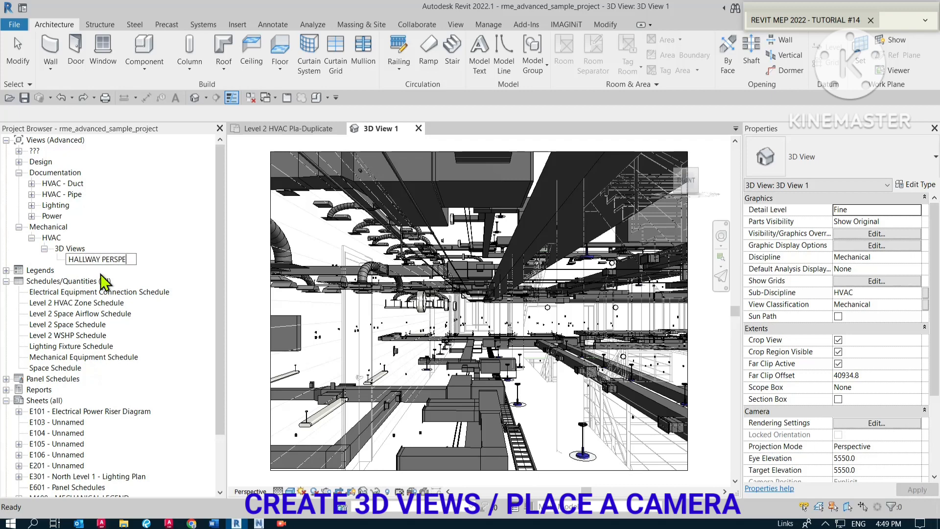
{"action": "type", "text": "CTIVE"}
{"action": "key", "text": "Return"}
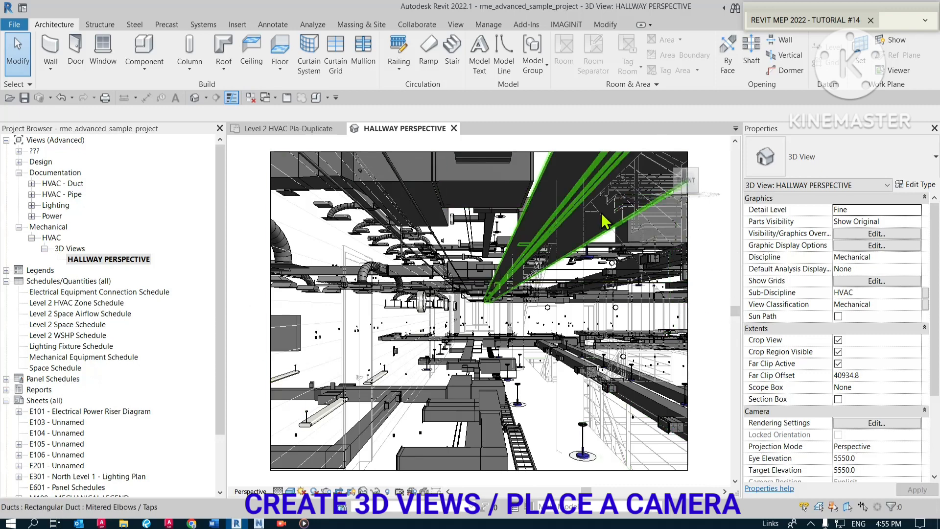
- Check the Navigation Bar display option and activate the full navigation SteeringWheel in the HALLWAY PERSPECTIVE view
{"action": "left_click", "coordinate": [456, 25]}
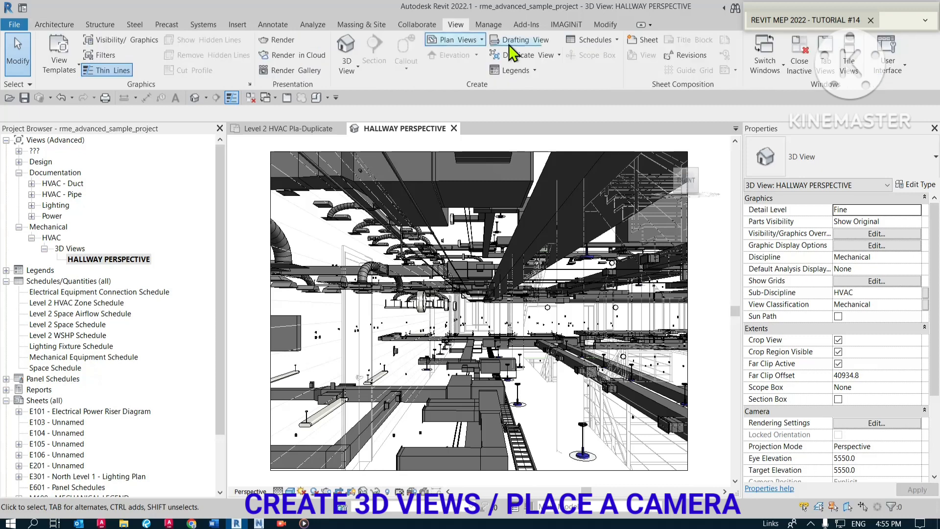
{"action": "left_click", "coordinate": [907, 73]}
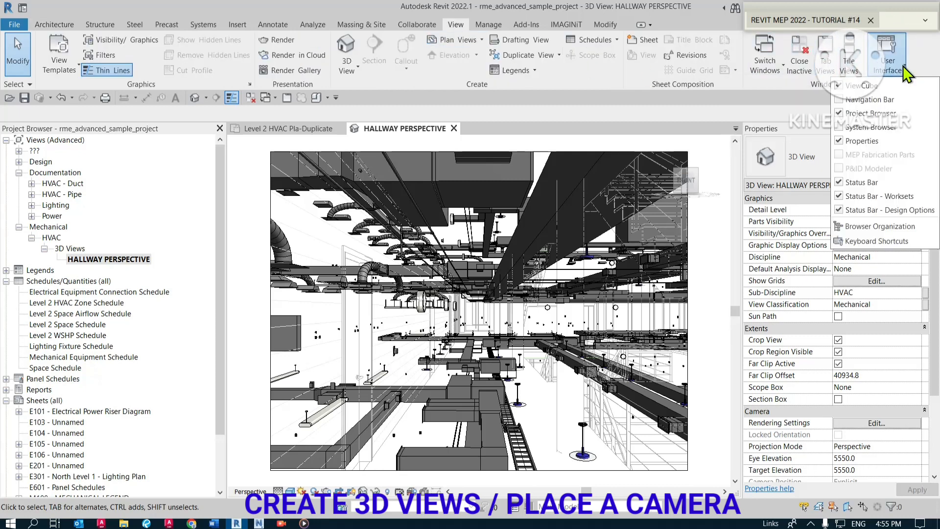
{"action": "left_click", "coordinate": [841, 102]}
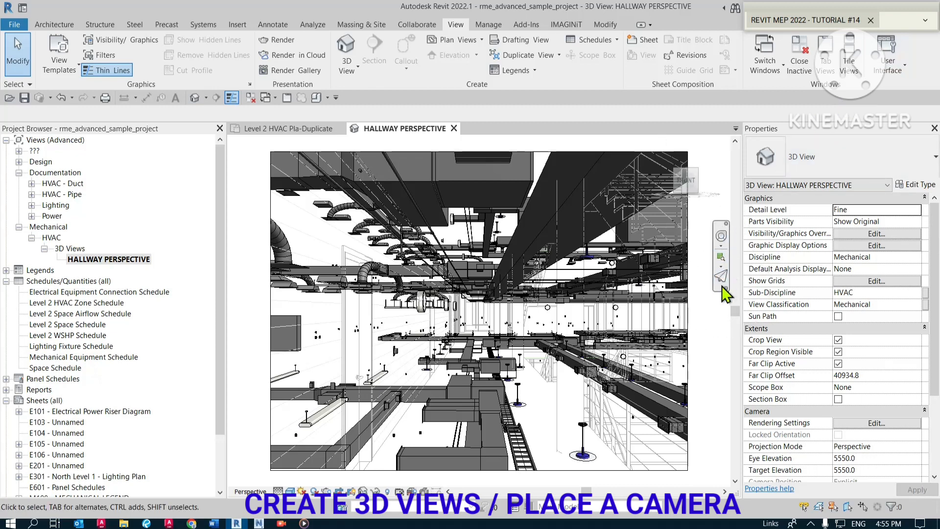
{"action": "left_click", "coordinate": [721, 236]}
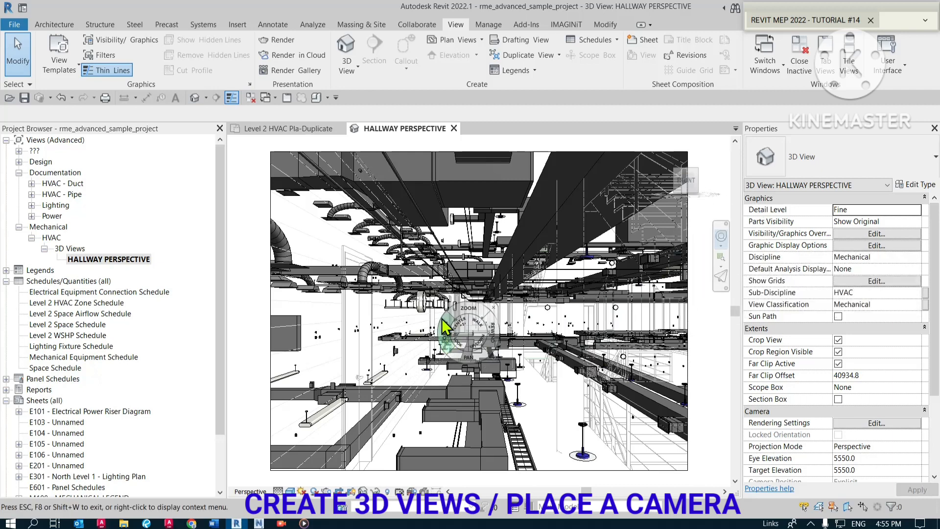
- Use the SteeringWheel to pan and orbit the camera view, setting a pivot on the ductwork to see it from below
{"action": "mouse_move", "coordinate": [468, 356]}
{"action": "left_mouse_down"}
{"action": "mouse_move", "coordinate": [460, 352]}
{"action": "mouse_move", "coordinate": [536, 345]}
{"action": "mouse_move", "coordinate": [456, 348]}
{"action": "mouse_move", "coordinate": [472, 441]}
{"action": "mouse_move", "coordinate": [481, 370]}
{"action": "left_mouse_up"}
{"action": "middle_click_drag", "start_coordinate": [481, 369], "coordinate": [489, 338]}
{"action": "left_click_drag", "start_coordinate": [489, 338], "coordinate": [467, 355]}
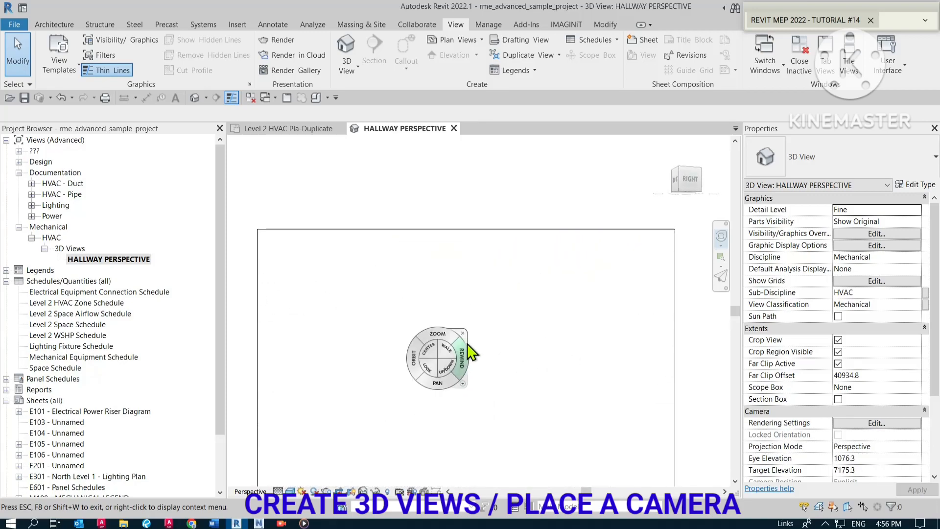
{"action": "left_click_drag", "start_coordinate": [500, 411], "coordinate": [422, 418]}
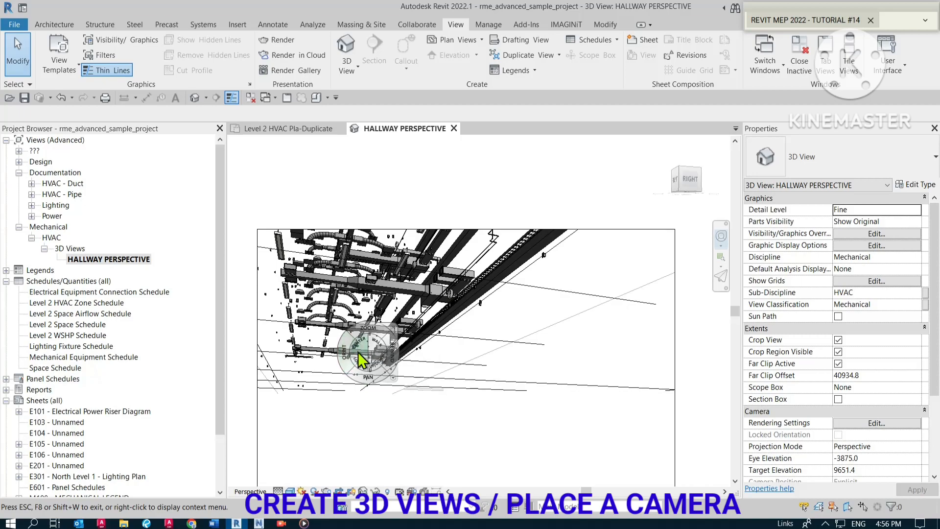
{"action": "left_click_drag", "start_coordinate": [362, 360], "coordinate": [397, 333]}
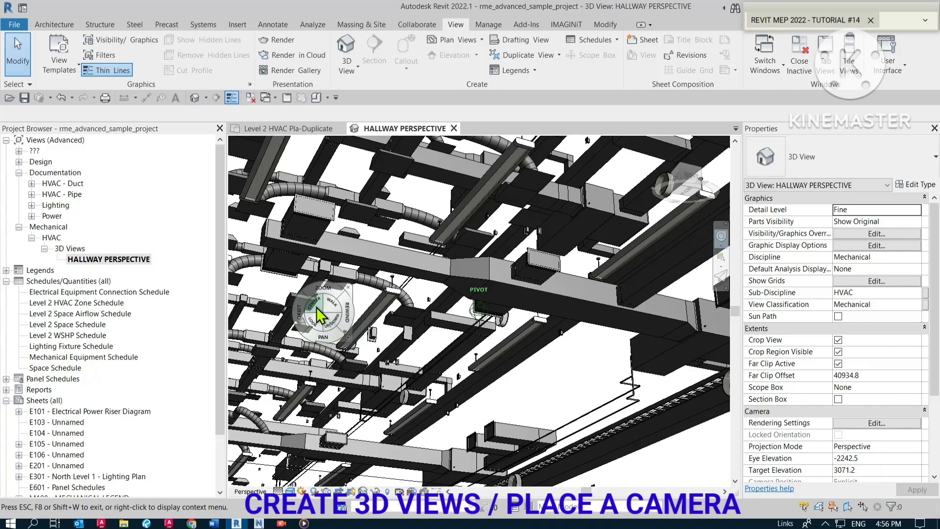
{"action": "left_click_drag", "start_coordinate": [317, 306], "coordinate": [388, 319]}
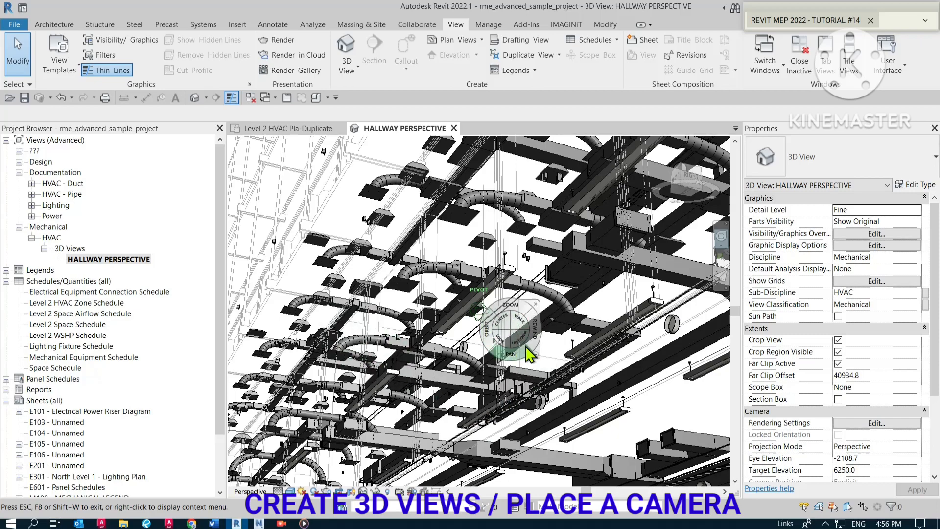
{"action": "left_click_drag", "start_coordinate": [522, 357], "coordinate": [484, 19]}
{"action": "left_click_drag", "start_coordinate": [489, 274], "coordinate": [493, 294]}
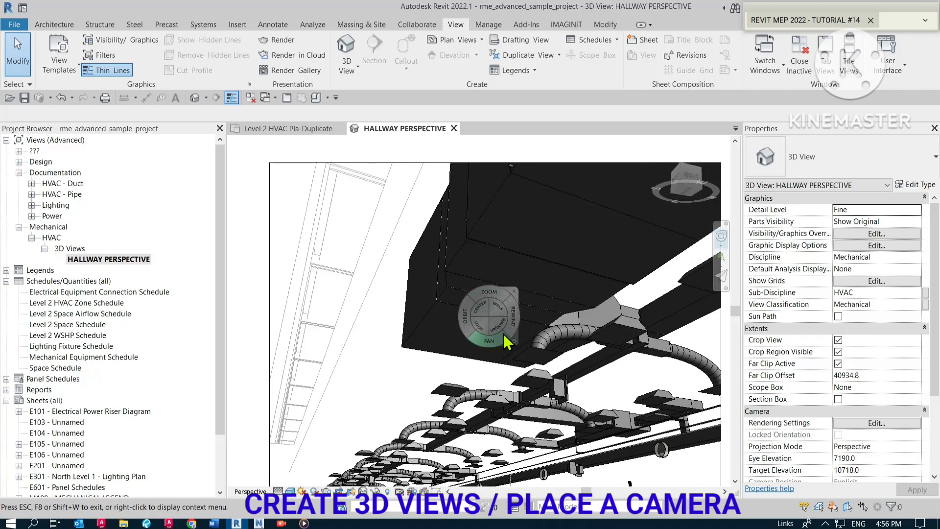
- Adjust the camera with the SteeringWheel's look, pan and walk tools until it faces along the rows of ducts
{"action": "left_click", "coordinate": [503, 342]}
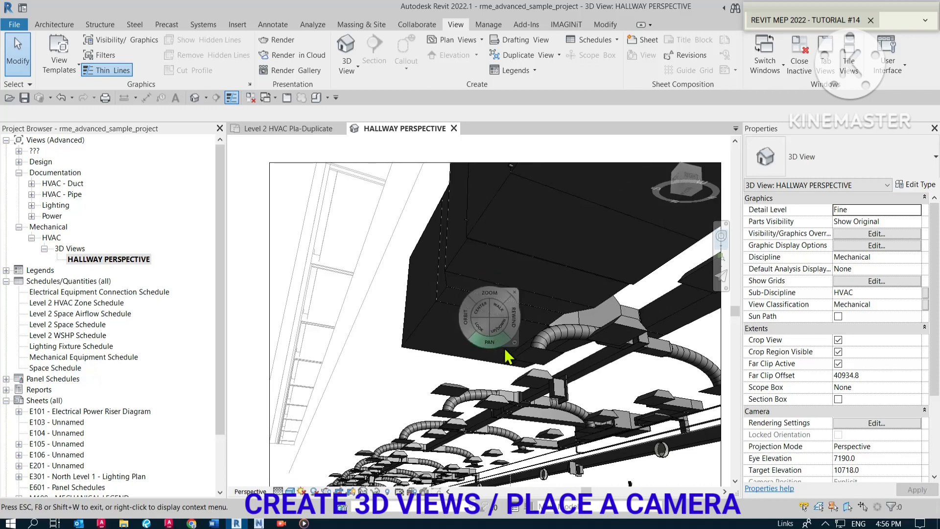
{"action": "left_click_drag", "start_coordinate": [514, 318], "coordinate": [562, 367]}
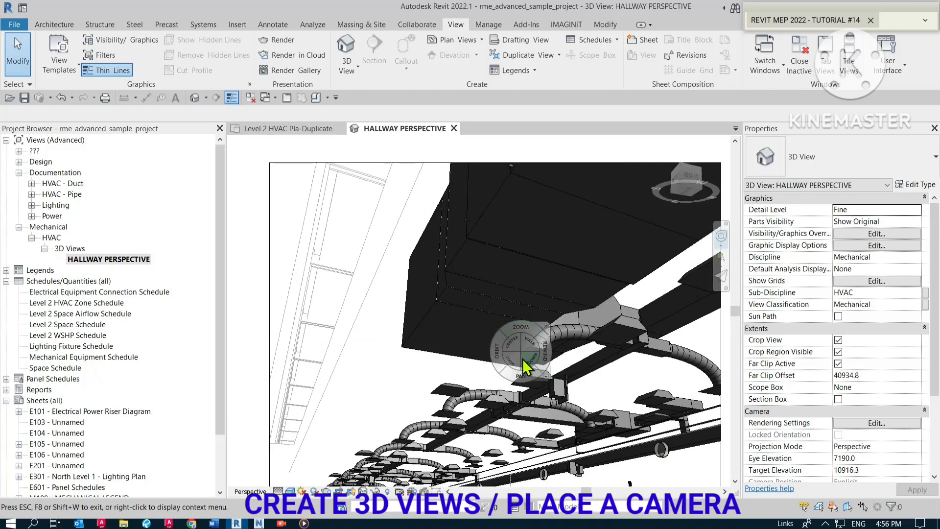
{"action": "left_click_drag", "start_coordinate": [521, 375], "coordinate": [466, 363]}
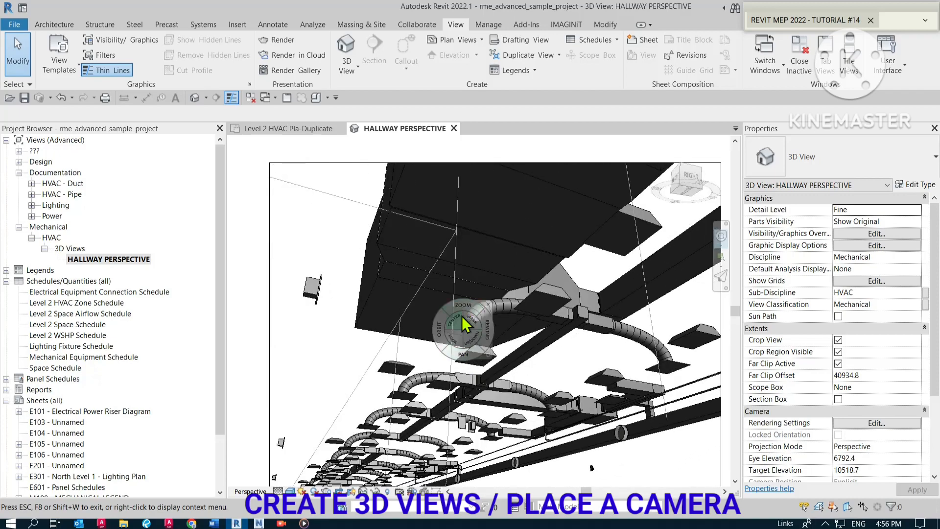
{"action": "left_click_drag", "start_coordinate": [465, 315], "coordinate": [509, 348]}
{"action": "left_click_drag", "start_coordinate": [380, 354], "coordinate": [458, 345]}
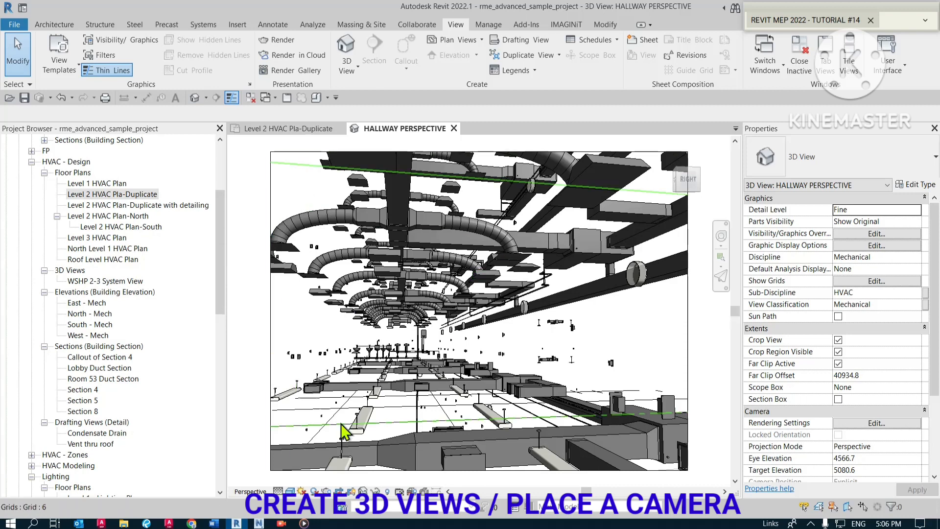
- Review the Level 2 HVAC Pla-Duplicate floor plan and return to the HALLWAY PERSPECTIVE view to compare them
{"action": "double_click", "coordinate": [112, 195]}
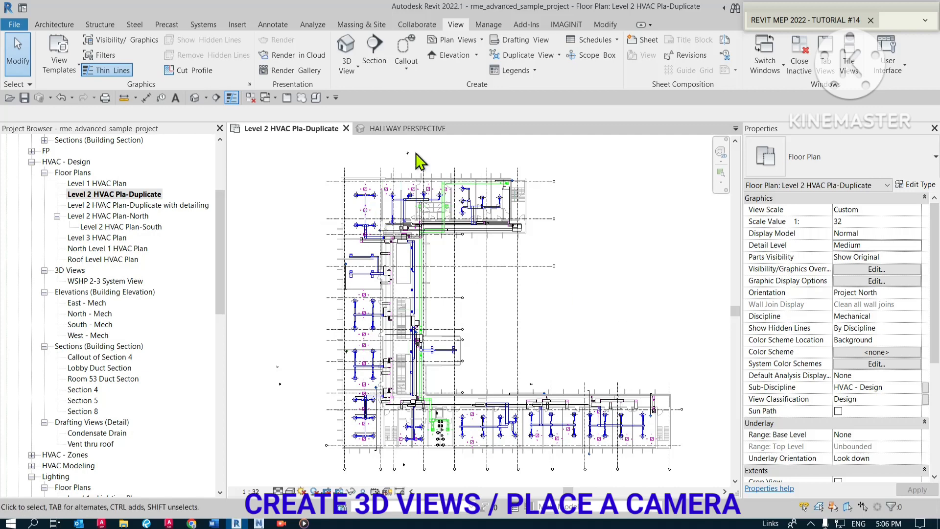
{"action": "left_click", "coordinate": [406, 130]}
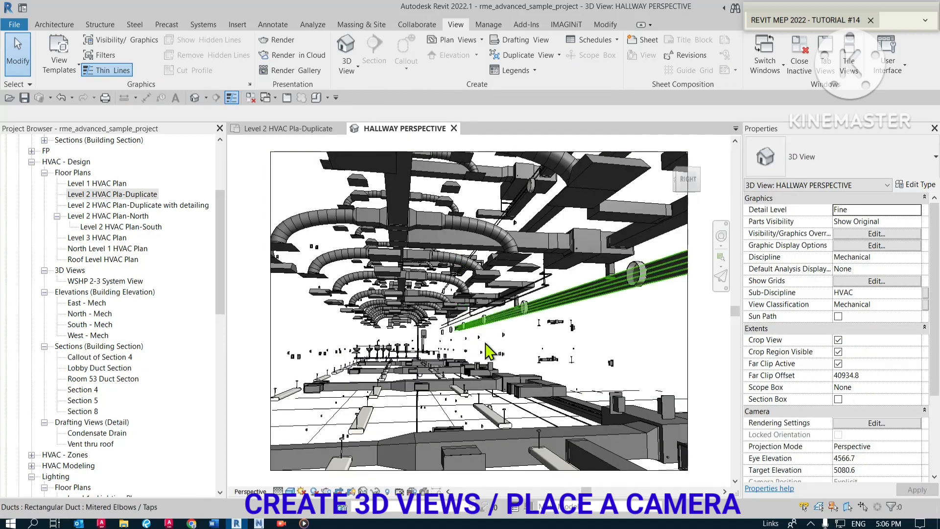
{"action": "scroll", "coordinate": [407, 322], "scroll_direction": "up", "scroll_amount": 2}
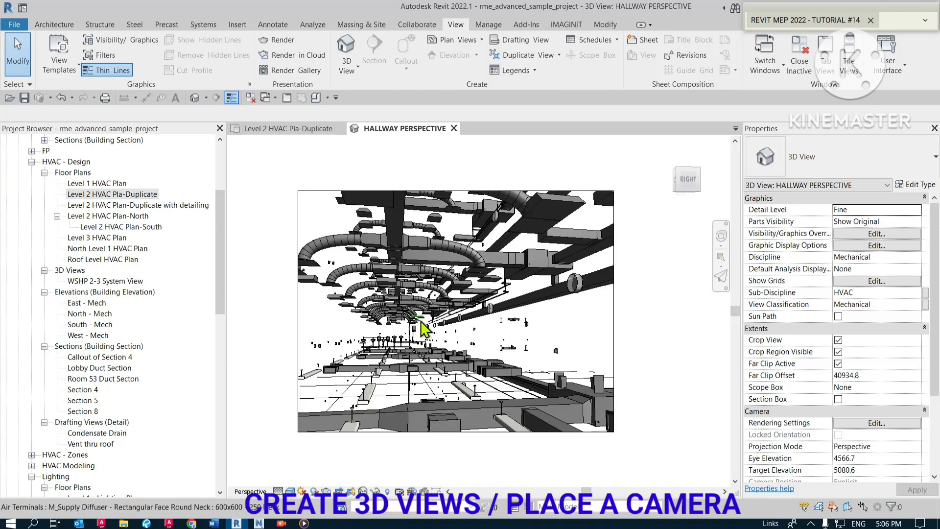
{"action": "scroll", "coordinate": [409, 324], "scroll_direction": "up", "scroll_amount": 1}
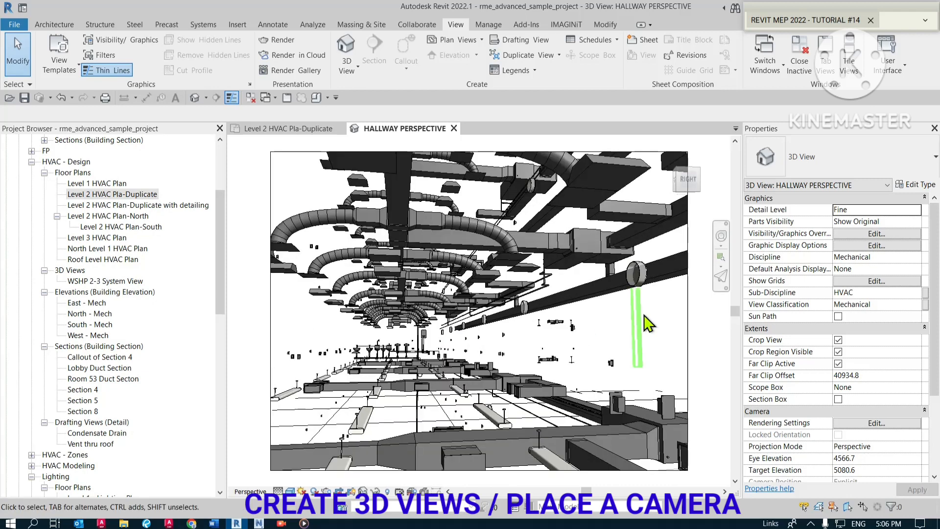
- Open the default 3D view, turn on Crop View and hide its crop region
{"action": "left_click", "coordinate": [195, 99]}
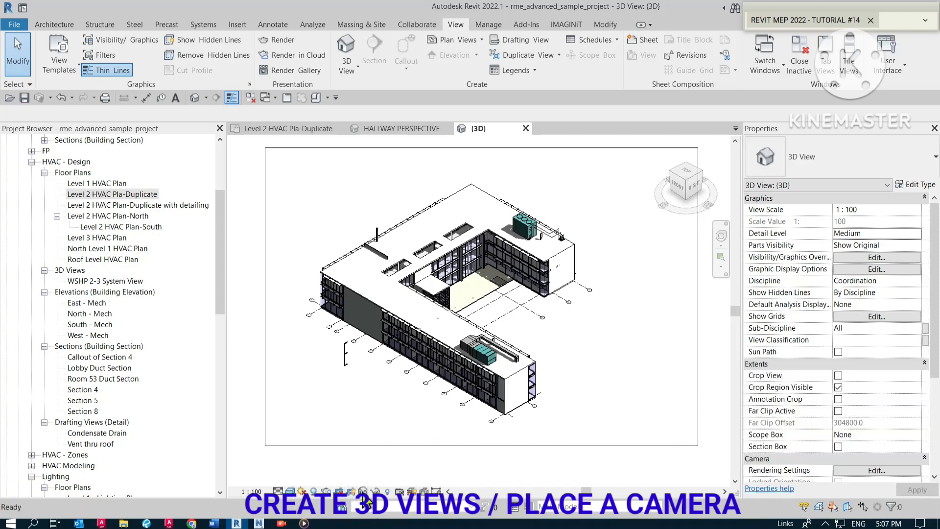
{"action": "left_click", "coordinate": [353, 492]}
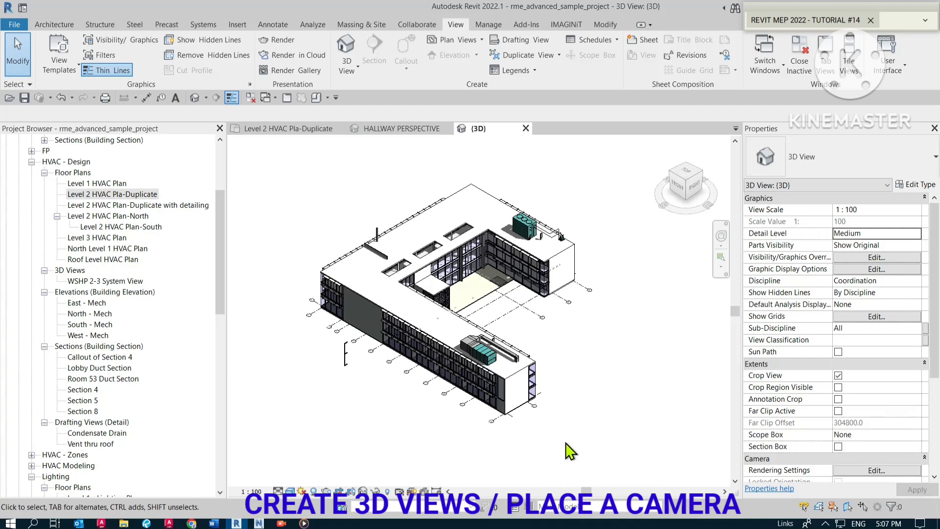
- Examine the building's exterior in the default 3D view from a lower angle, closer to the facade
{"action": "middle_click_drag", "start_coordinate": [587, 384], "coordinate": [396, 344]}
{"action": "middle_click_drag", "start_coordinate": [455, 392], "coordinate": [560, 368], "text": "shift"}
{"action": "scroll", "coordinate": [561, 368], "scroll_direction": "down", "scroll_amount": 1}
{"action": "scroll", "coordinate": [365, 341], "scroll_direction": "up", "scroll_amount": 4}
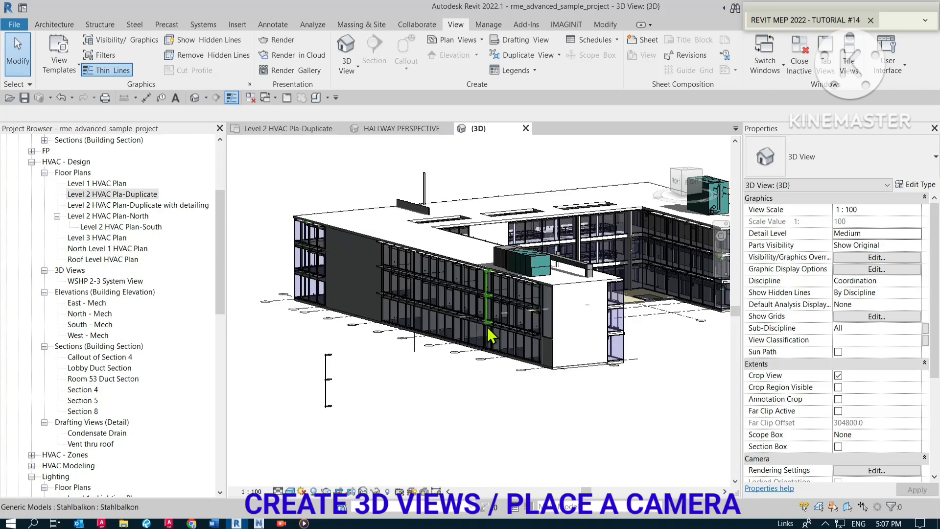
{"action": "middle_click_drag", "start_coordinate": [440, 350], "coordinate": [531, 375], "text": "shift"}
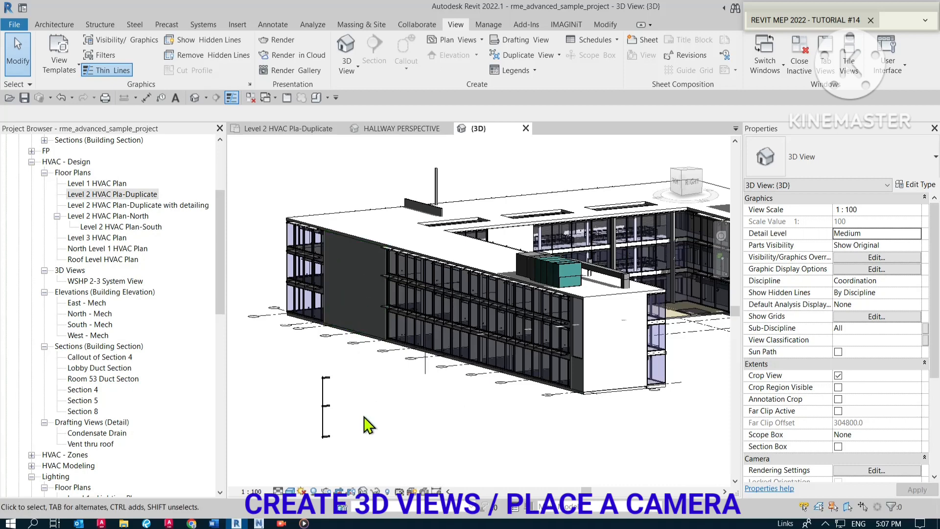
- Start a new camera in the Level 2 HVAC Pla-Duplicate floor plan with Perspective turned off
{"action": "left_click", "coordinate": [205, 100]}
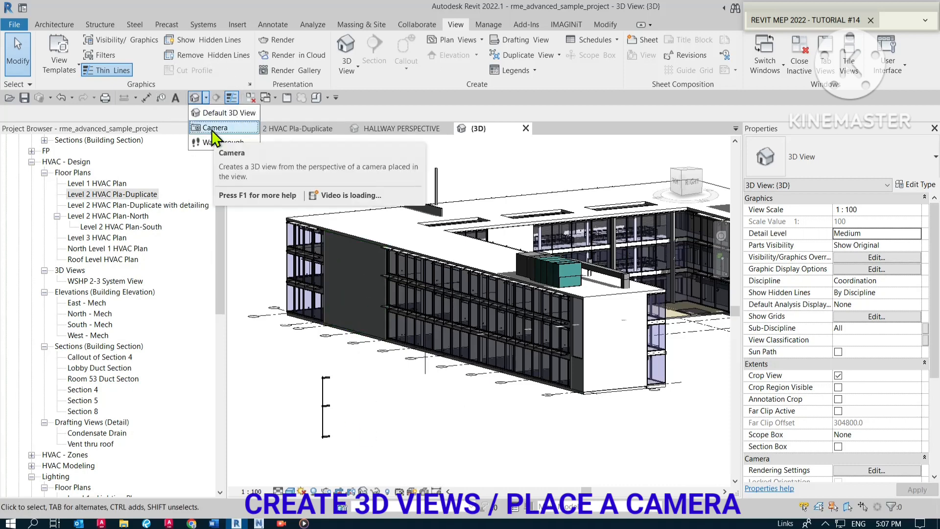
{"action": "left_click", "coordinate": [211, 128]}
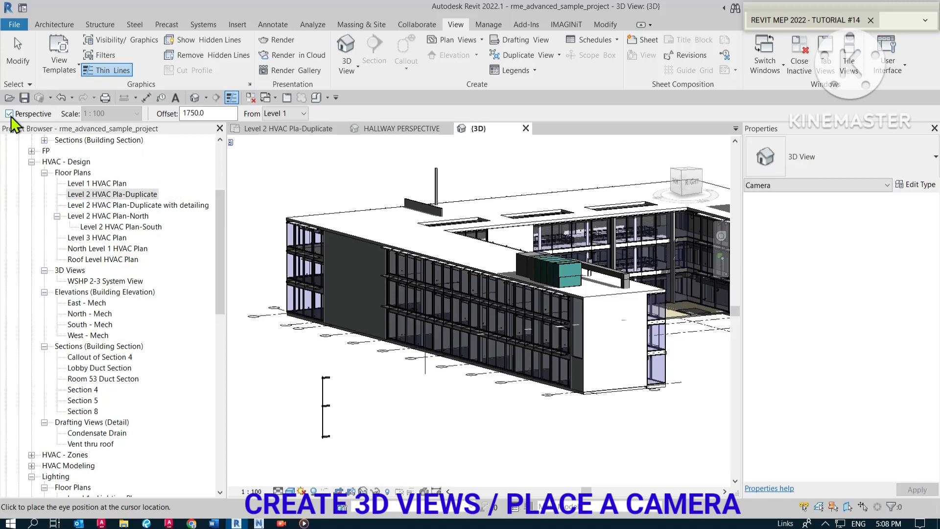
{"action": "left_click", "coordinate": [274, 129]}
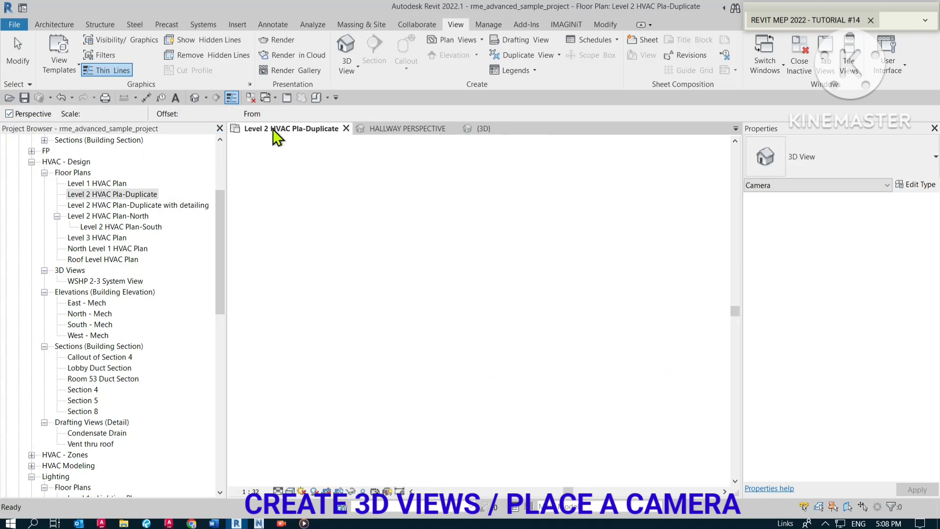
{"action": "left_click", "coordinate": [9, 124]}
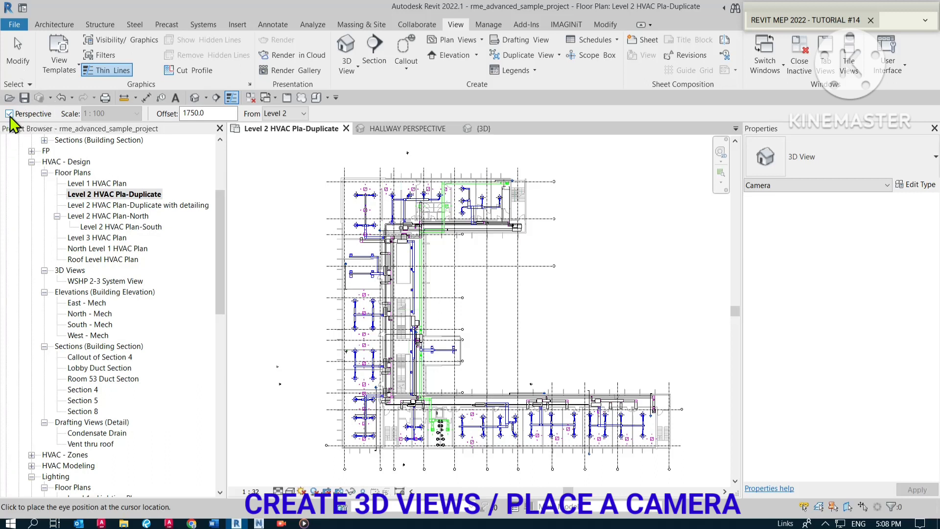
{"action": "left_click", "coordinate": [10, 116]}
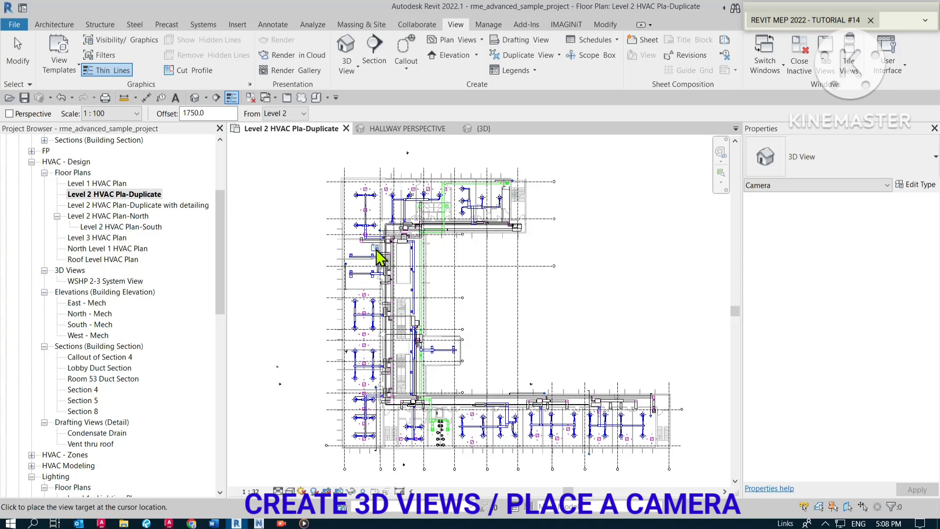
- Place the camera eye near the north end of the west wing at scale 1 : 100, with its target toward the south end
{"action": "left_click", "coordinate": [375, 248]}
{"action": "left_click", "coordinate": [135, 113]}
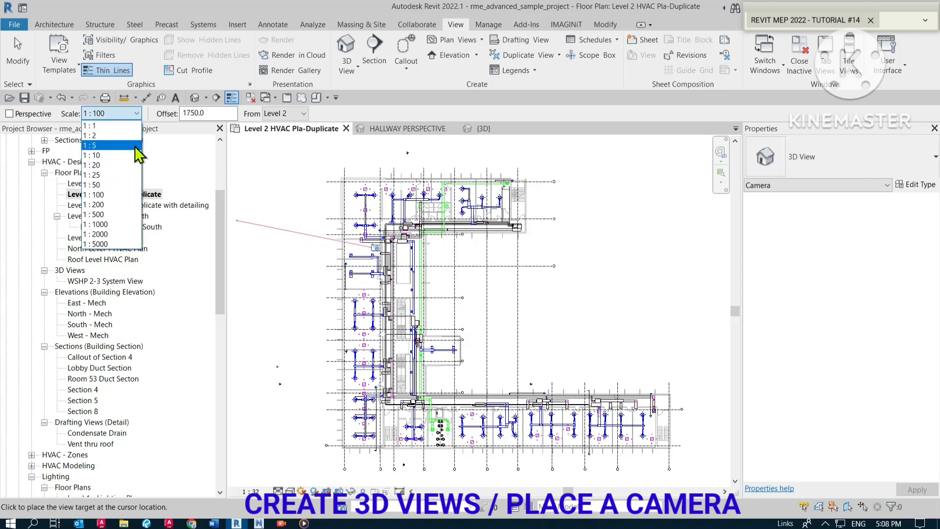
{"action": "left_click", "coordinate": [113, 184]}
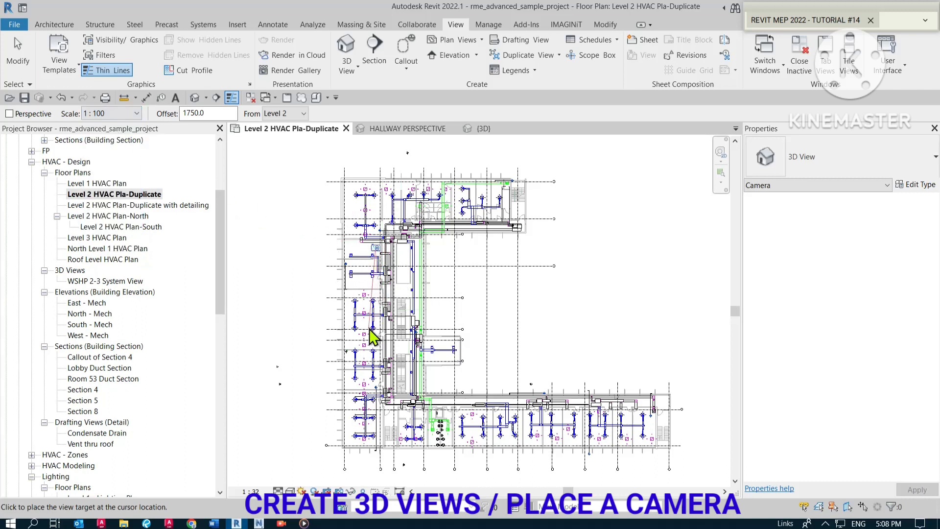
{"action": "left_click", "coordinate": [382, 390]}
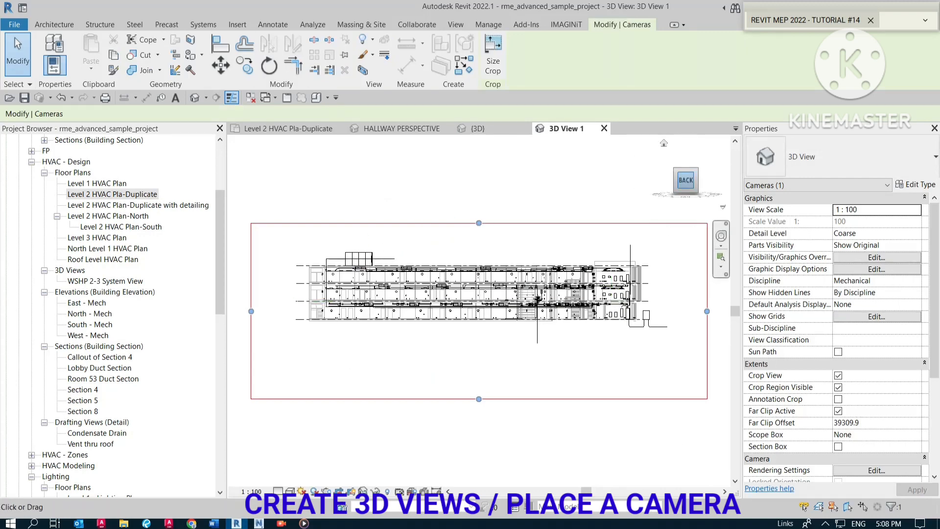
- Orbit the new camera view to an angled view from above and extend its crop region upward and to the left
{"action": "middle_click_drag", "start_coordinate": [538, 299], "coordinate": [550, 353], "text": "shift"}
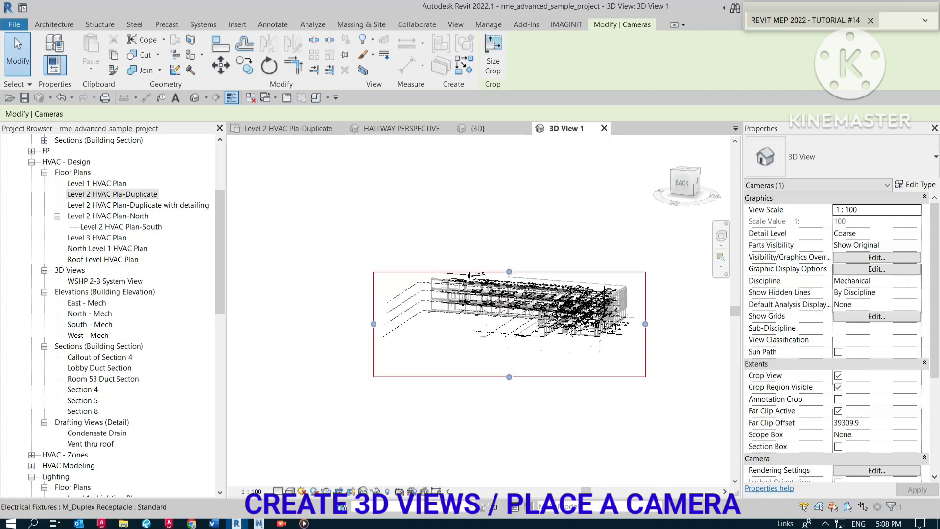
{"action": "scroll", "coordinate": [551, 353], "scroll_direction": "down", "scroll_amount": 2}
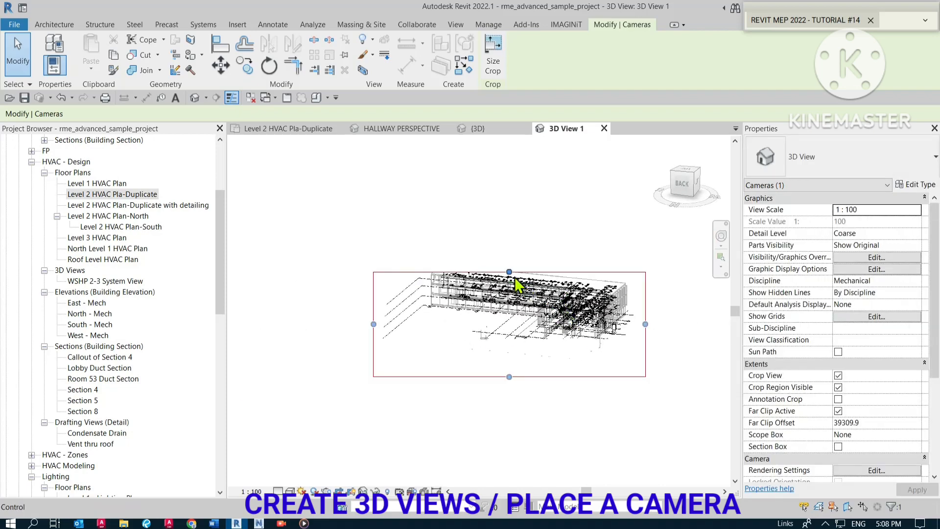
{"action": "left_click_drag", "start_coordinate": [509, 272], "coordinate": [509, 244]}
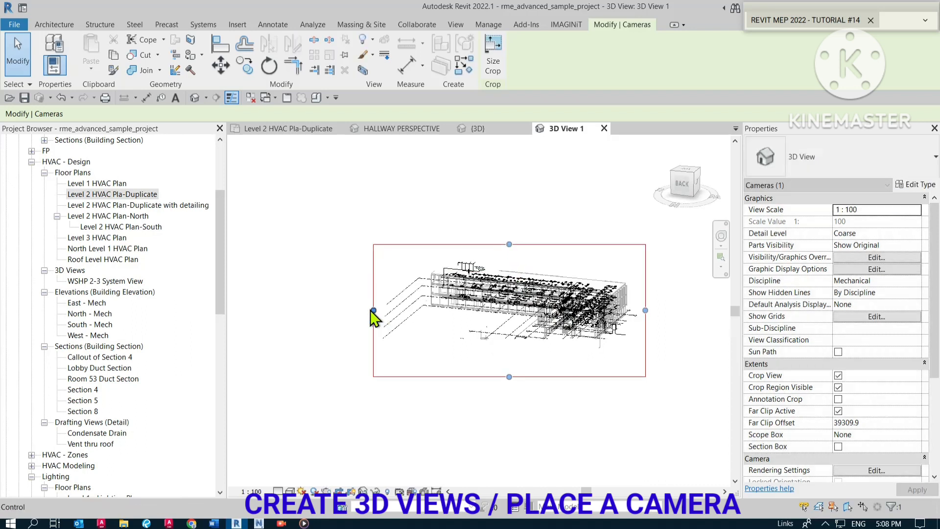
{"action": "left_click_drag", "start_coordinate": [374, 314], "coordinate": [344, 310]}
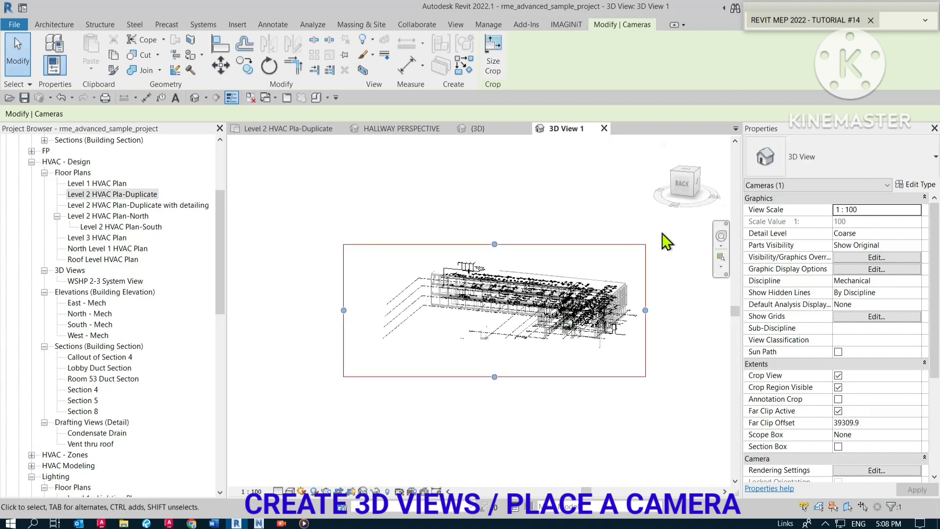
{"action": "scroll", "coordinate": [666, 243], "scroll_direction": "up", "scroll_amount": 2}
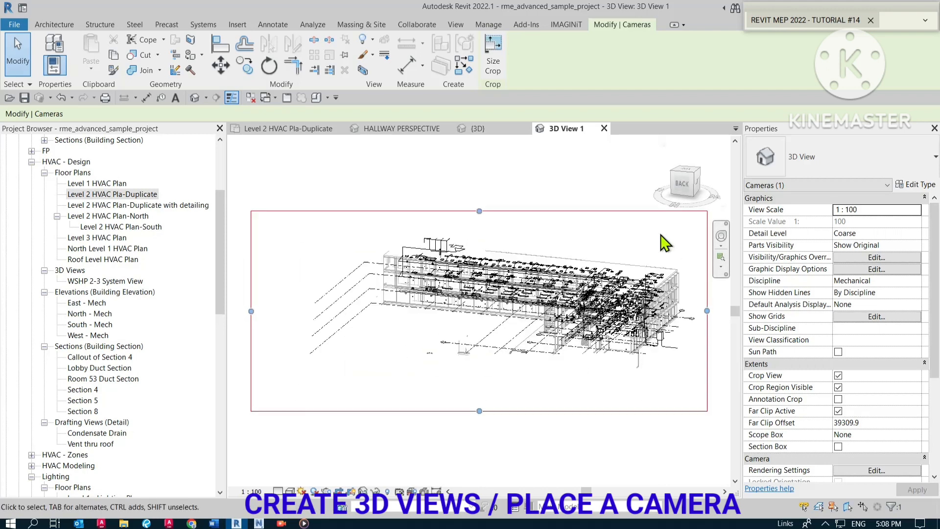
{"action": "middle_click_drag", "start_coordinate": [666, 242], "coordinate": [664, 244]}
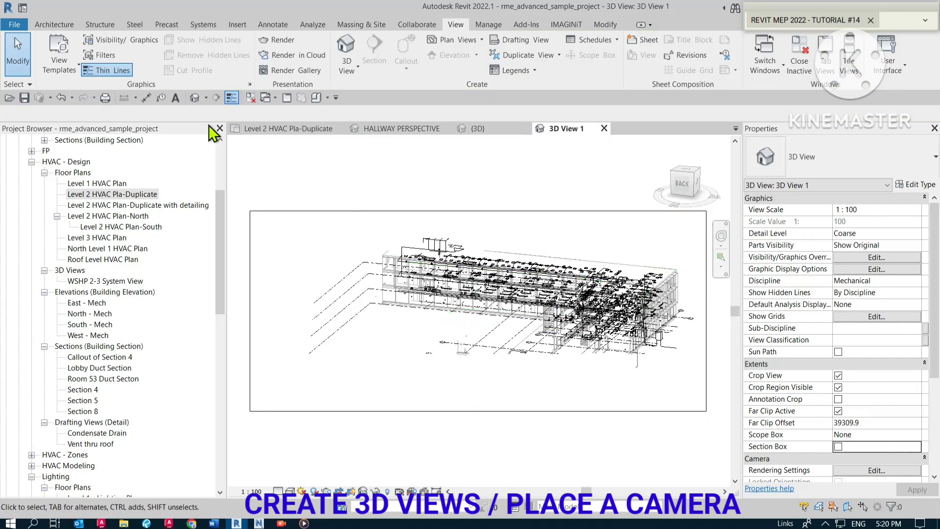
- Return to the default 3D view, dismissing the save reminder, and turn on its Section Box
{"action": "left_click", "coordinate": [195, 98]}
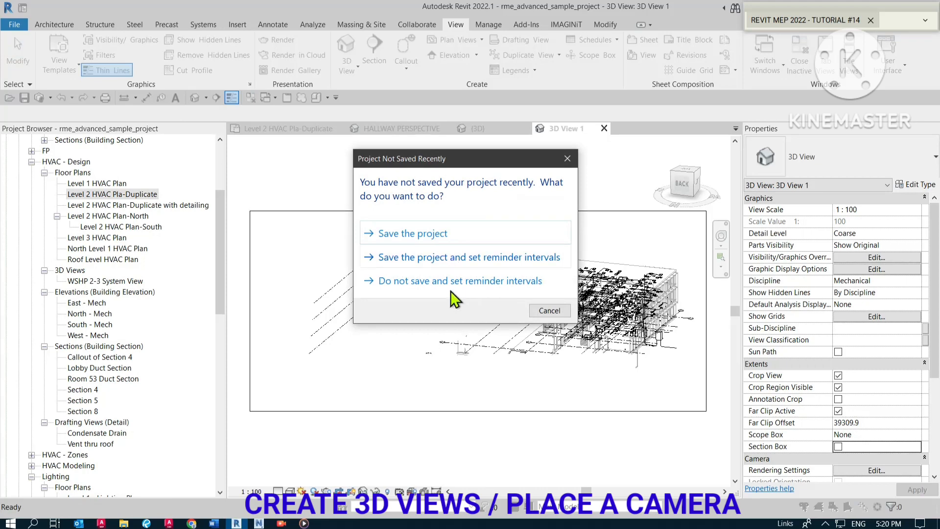
{"action": "left_click", "coordinate": [550, 310]}
{"action": "scroll", "coordinate": [451, 388], "scroll_direction": "down", "scroll_amount": 2}
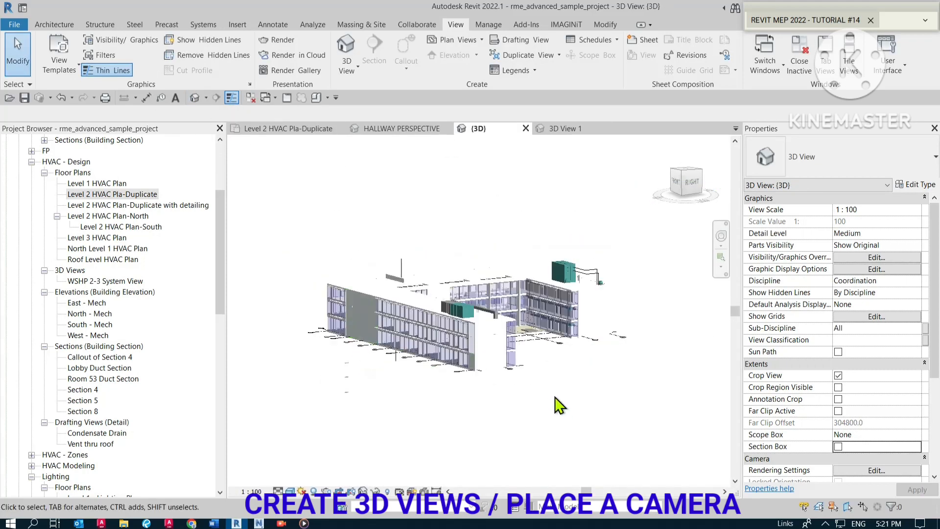
{"action": "scroll", "coordinate": [650, 363], "scroll_direction": "up", "scroll_amount": 2}
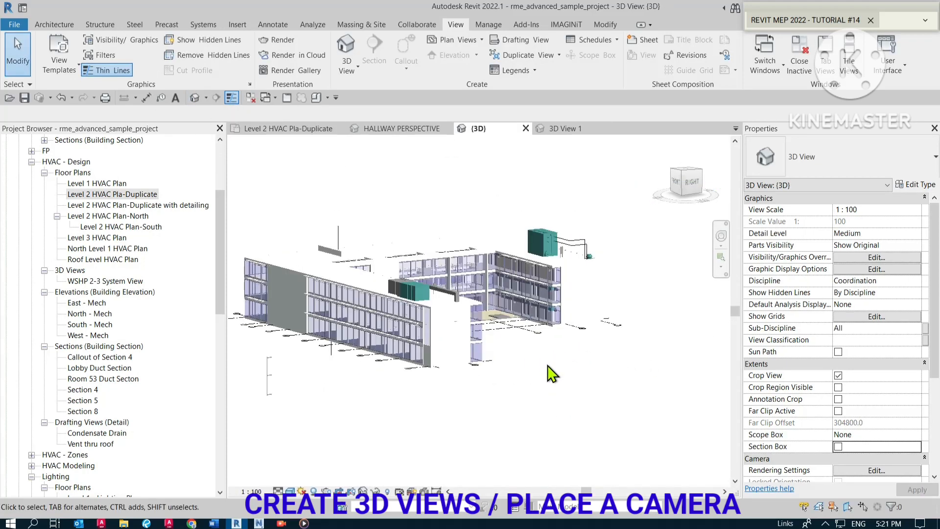
{"action": "left_click", "coordinate": [838, 446]}
{"action": "scroll", "coordinate": [604, 366], "scroll_direction": "down", "scroll_amount": 2}
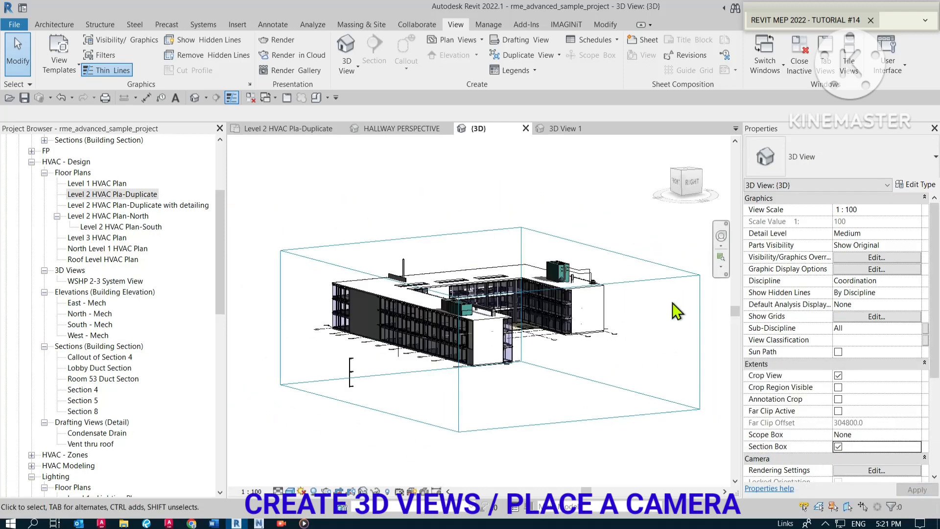
{"action": "scroll", "coordinate": [540, 339], "scroll_direction": "down", "scroll_amount": 1}
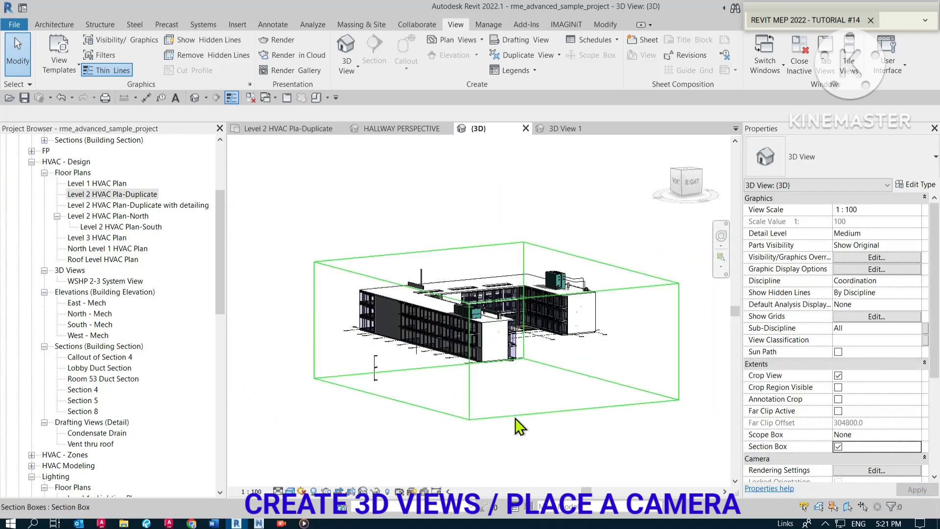
- Select the section box and, from the Right view, lower its top face to cut off the building's roof and upper storey
{"action": "left_click", "coordinate": [515, 417]}
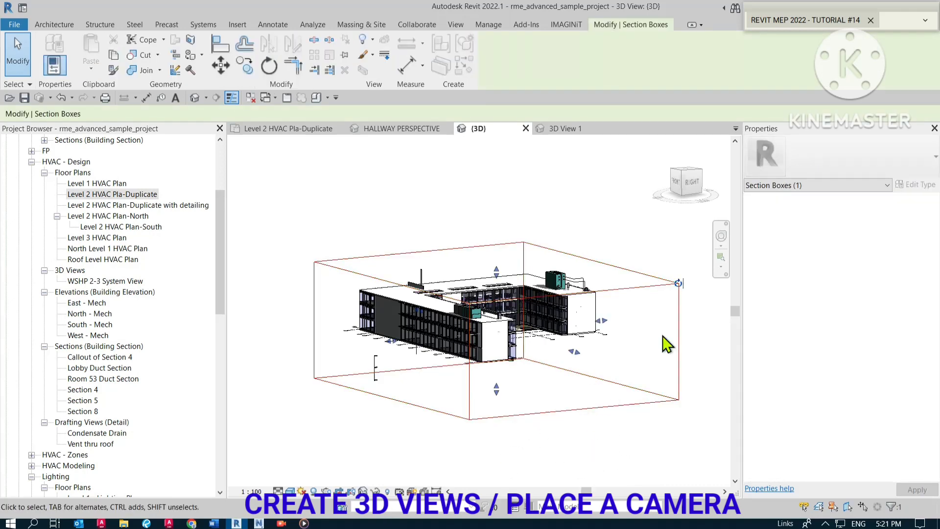
{"action": "left_click", "coordinate": [690, 181]}
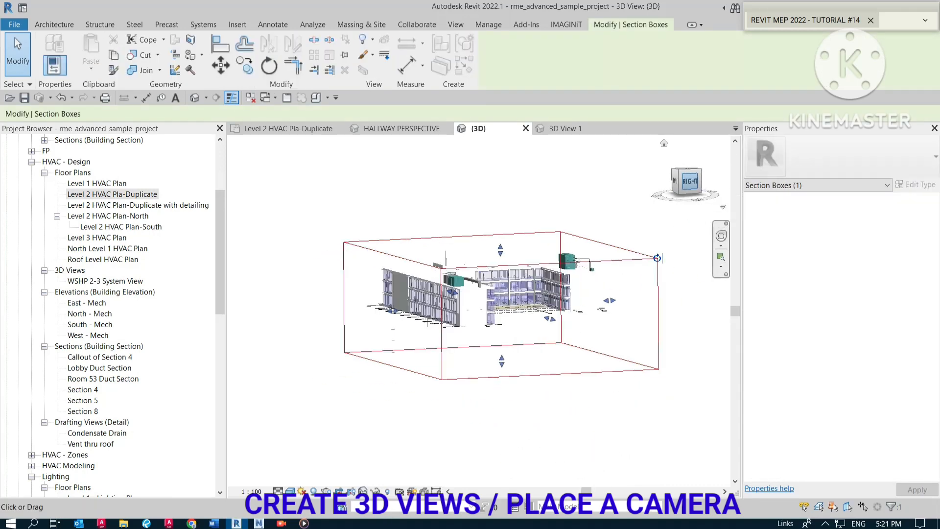
{"action": "left_click", "coordinate": [703, 180]}
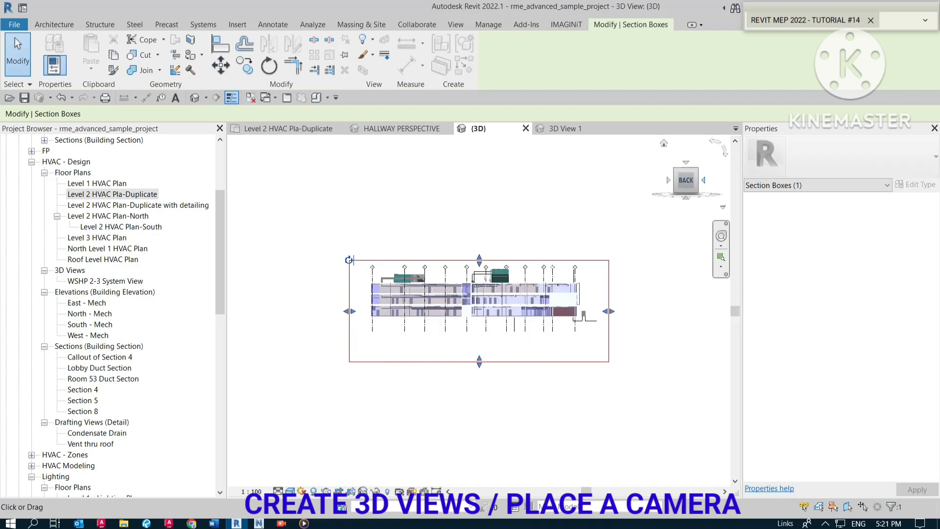
{"action": "left_click", "coordinate": [703, 181]}
{"action": "left_click", "coordinate": [704, 180]}
{"action": "left_click", "coordinate": [704, 180]}
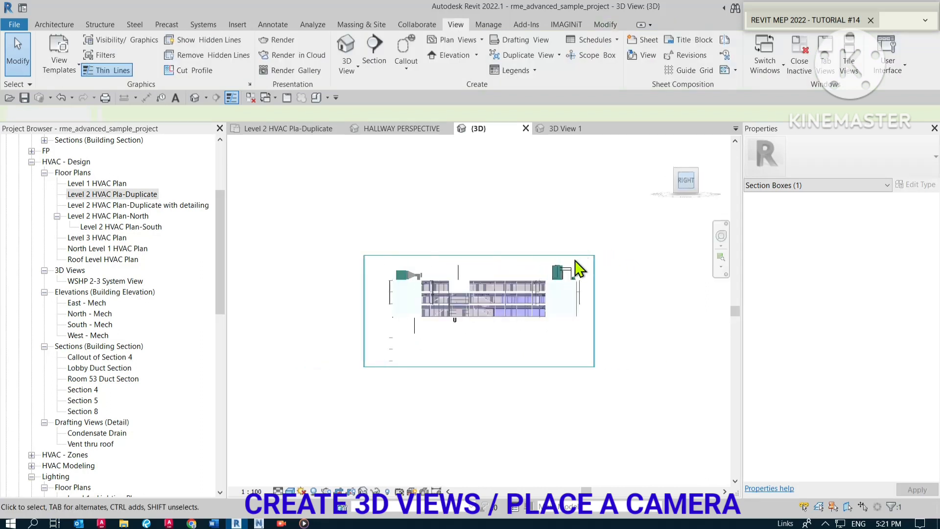
{"action": "left_click", "coordinate": [576, 261]}
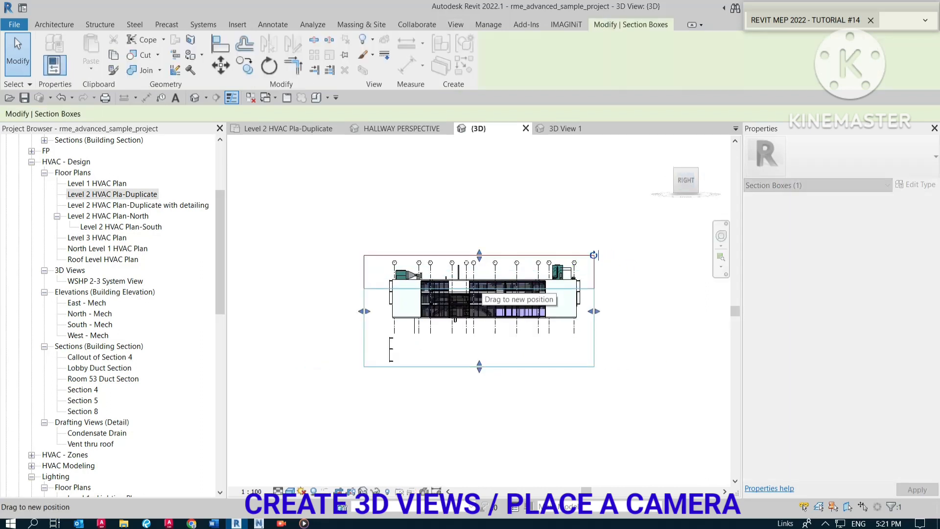
{"action": "left_click_drag", "start_coordinate": [479, 253], "coordinate": [479, 285]}
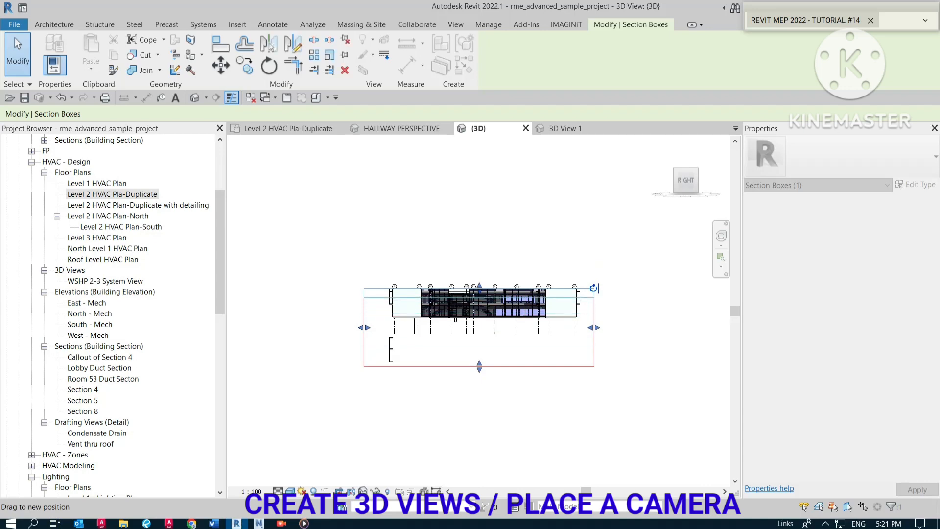
- From the Top view, pull the section box's north, west and south sides in closer to the building
{"action": "left_click", "coordinate": [676, 168]}
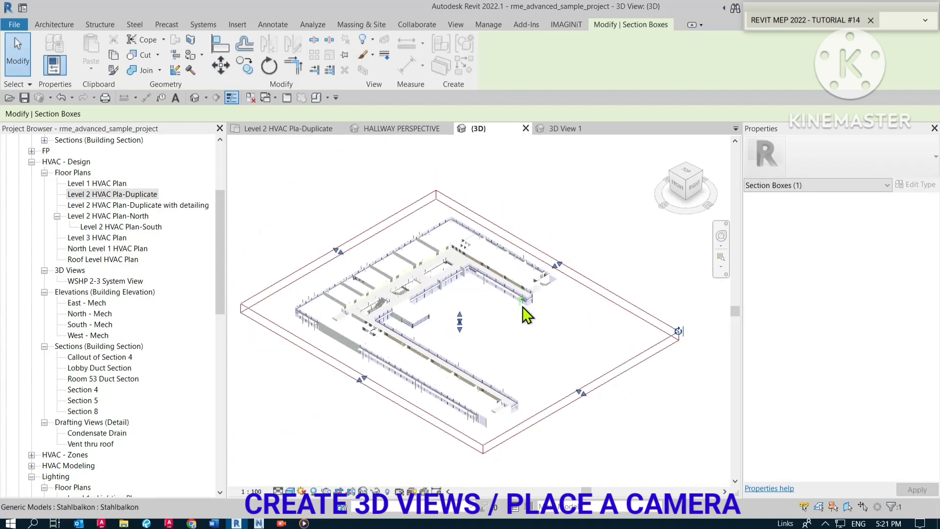
{"action": "middle_click_drag", "start_coordinate": [410, 338], "coordinate": [571, 268], "text": "shift"}
{"action": "left_click", "coordinate": [686, 178]}
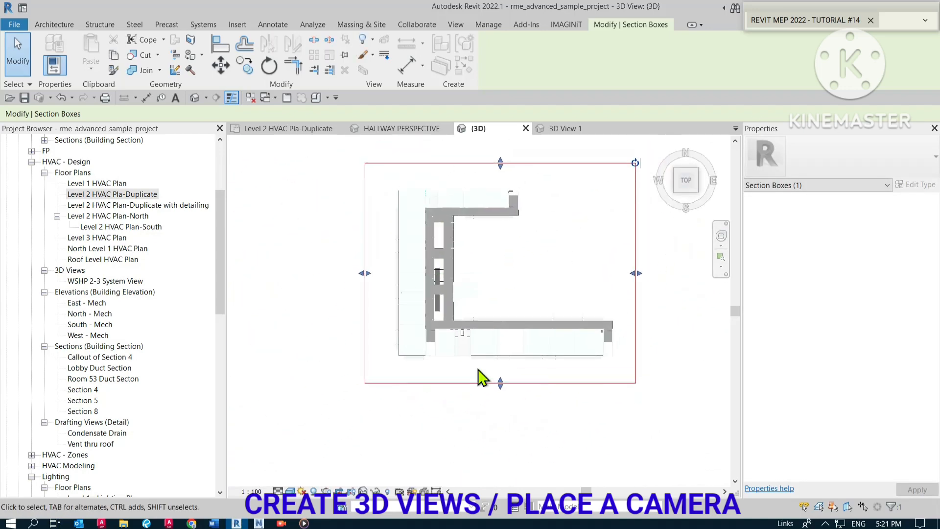
{"action": "left_click_drag", "start_coordinate": [480, 204], "coordinate": [478, 220]}
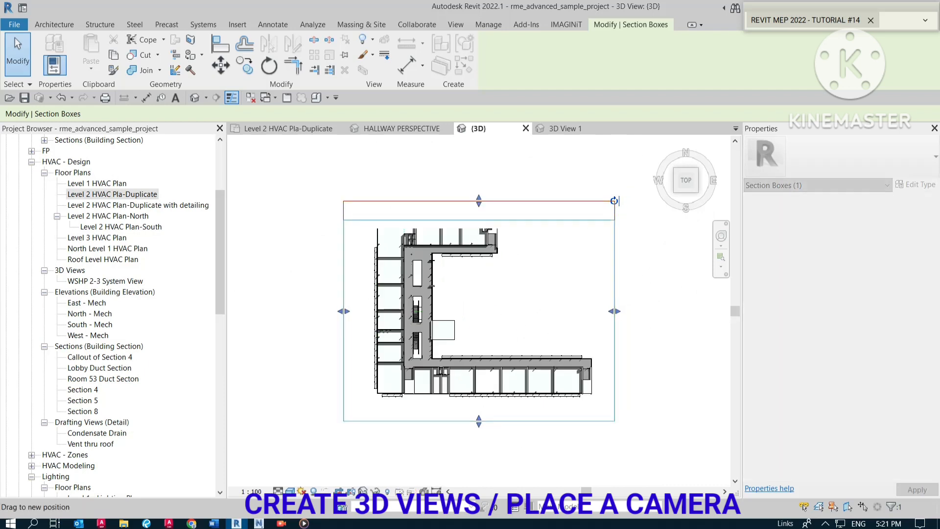
{"action": "left_click_drag", "start_coordinate": [345, 319], "coordinate": [366, 322]}
{"action": "left_click_drag", "start_coordinate": [490, 426], "coordinate": [494, 415]}
{"action": "key", "text": "Escape"}
- Lower the section box's bottom face to include more of the building below, and view the result from the top
{"action": "middle_click_drag", "start_coordinate": [624, 314], "coordinate": [551, 351], "text": "shift"}
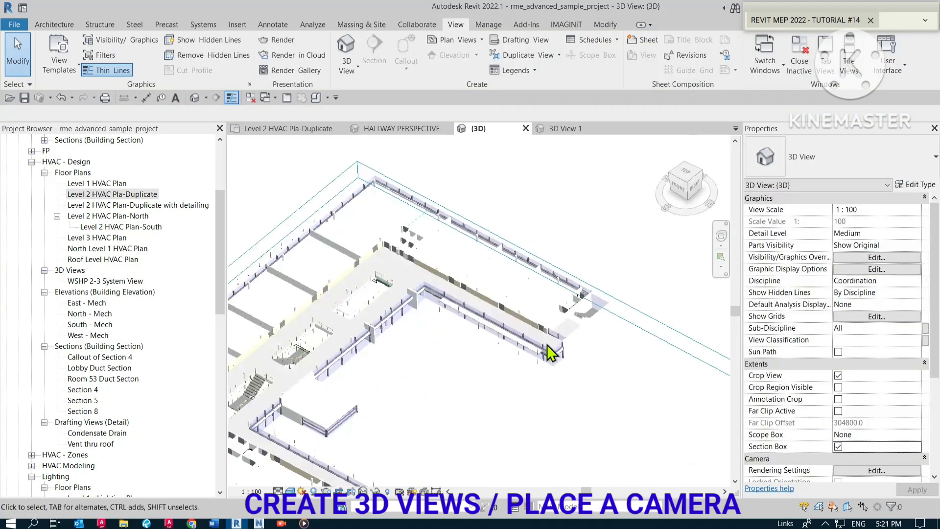
{"action": "scroll", "coordinate": [495, 357], "scroll_direction": "down", "scroll_amount": 3}
{"action": "left_click", "coordinate": [495, 357]}
{"action": "scroll", "coordinate": [490, 294], "scroll_direction": "up", "scroll_amount": 3}
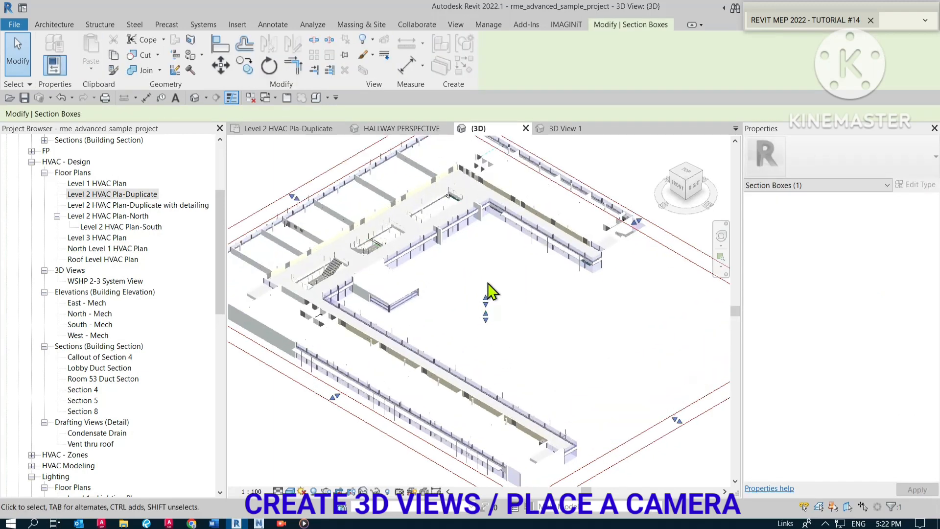
{"action": "scroll", "coordinate": [490, 293], "scroll_direction": "down", "scroll_amount": 3}
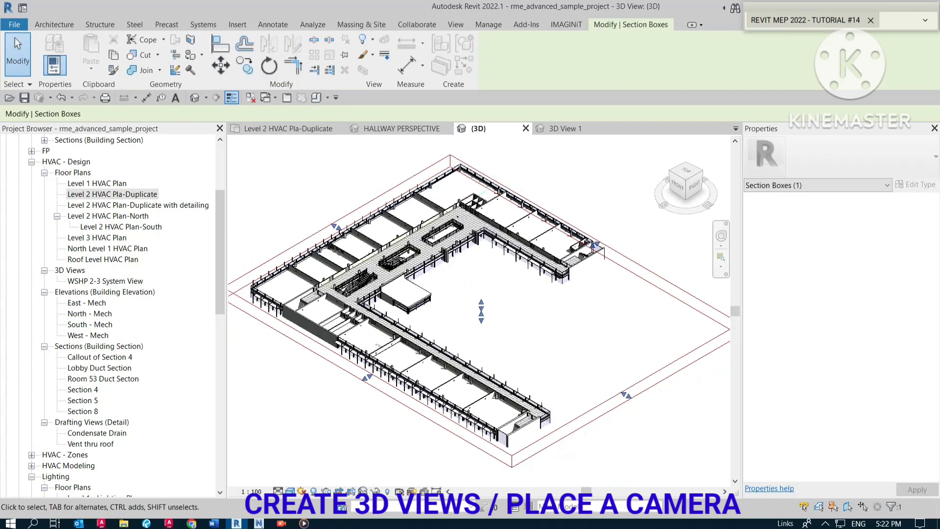
{"action": "left_click_drag", "start_coordinate": [481, 312], "coordinate": [468, 384]}
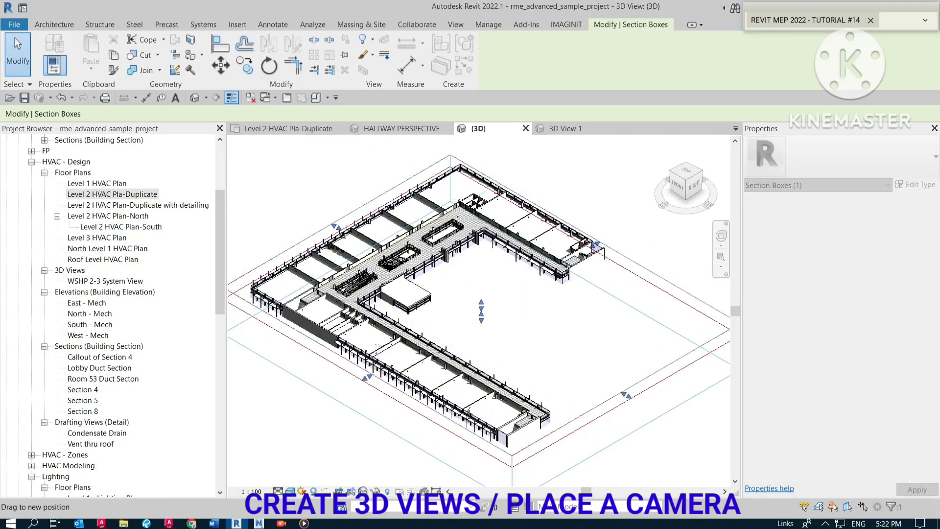
{"action": "left_click", "coordinate": [686, 171]}
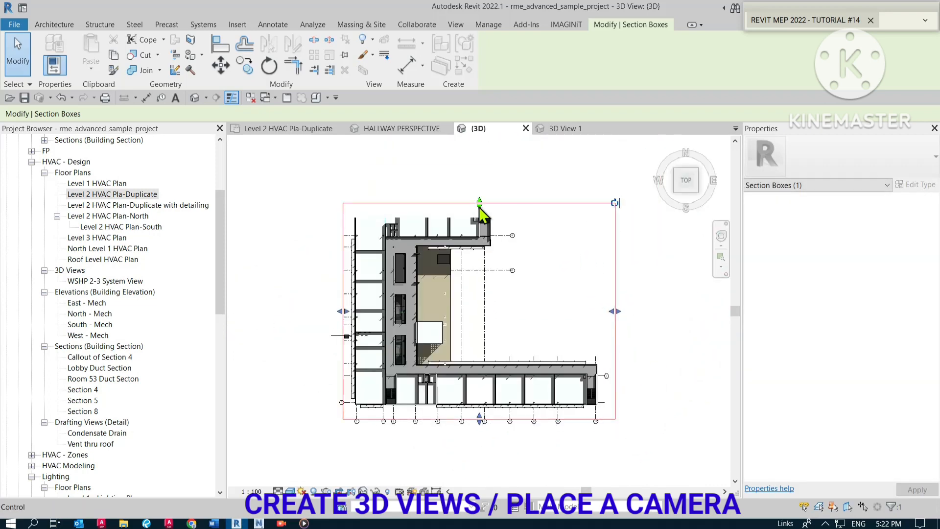
- Pull the section box's north and west sides in around the building's southeast end, and return to an isometric view
{"action": "left_click_drag", "start_coordinate": [480, 202], "coordinate": [479, 350]}
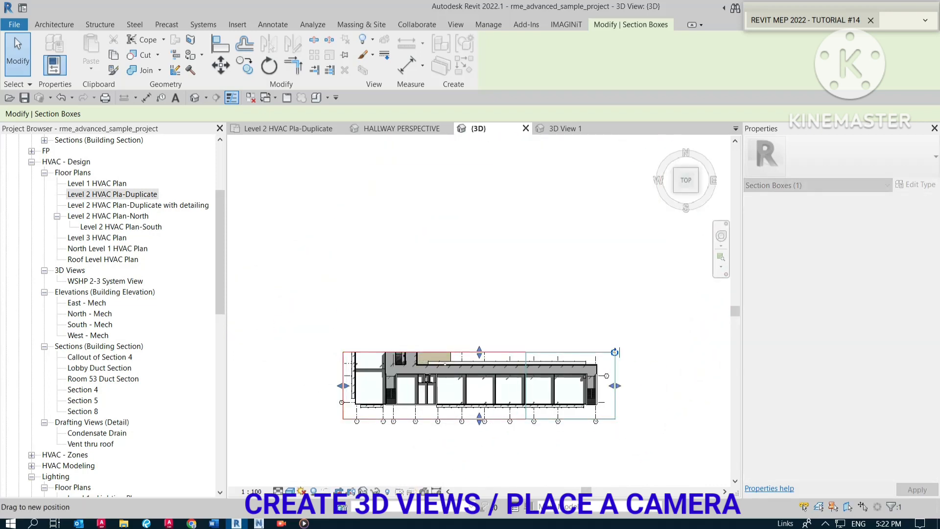
{"action": "left_click_drag", "start_coordinate": [342, 385], "coordinate": [525, 386]}
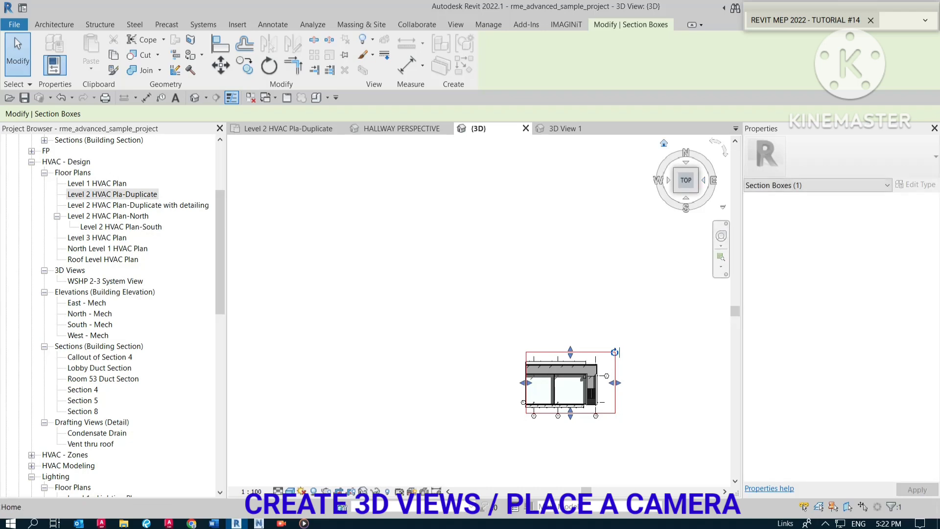
{"action": "left_click", "coordinate": [697, 191]}
{"action": "scroll", "coordinate": [505, 423], "scroll_direction": "up", "scroll_amount": 5}
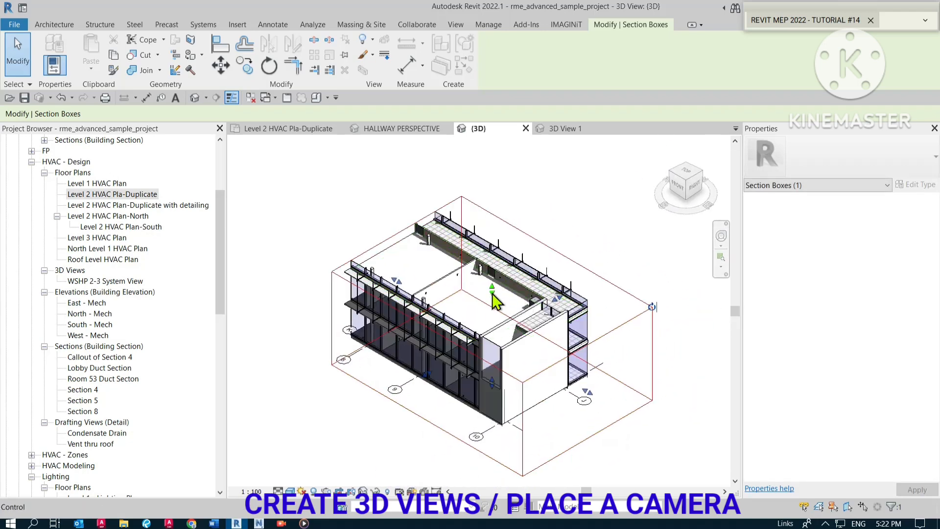
- Lower the section box's top face to expose the ductwork and rooms, fine-tune its west side and top, and deselect it
{"action": "left_click_drag", "start_coordinate": [491, 319], "coordinate": [492, 339]}
{"action": "scroll", "coordinate": [503, 322], "scroll_direction": "up", "scroll_amount": 4}
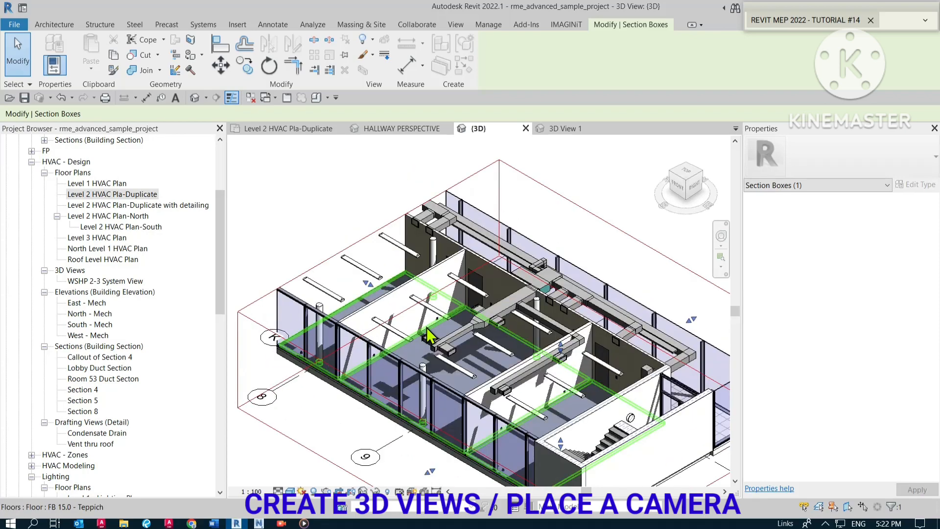
{"action": "scroll", "coordinate": [503, 322], "scroll_direction": "down", "scroll_amount": 4}
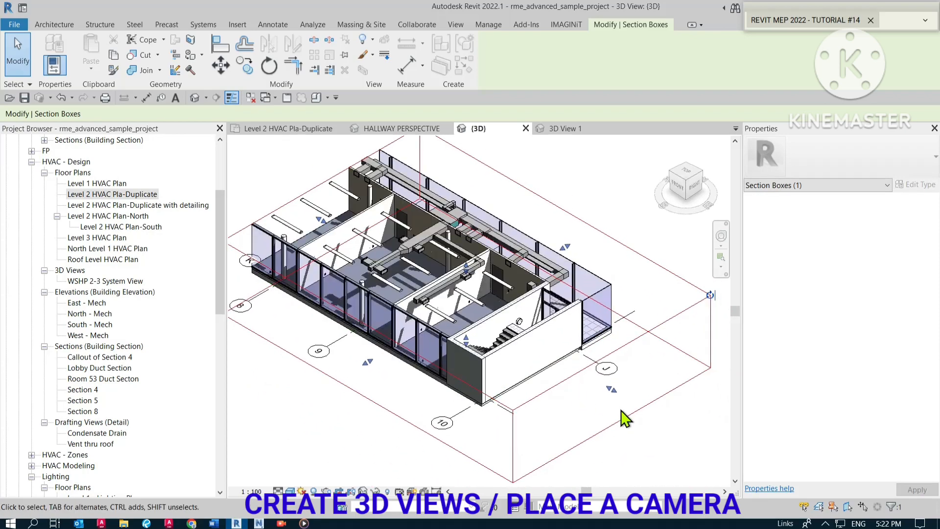
{"action": "middle_click_drag", "start_coordinate": [406, 329], "coordinate": [410, 333]}
{"action": "left_click_drag", "start_coordinate": [350, 255], "coordinate": [338, 248]}
{"action": "left_click_drag", "start_coordinate": [484, 297], "coordinate": [482, 294]}
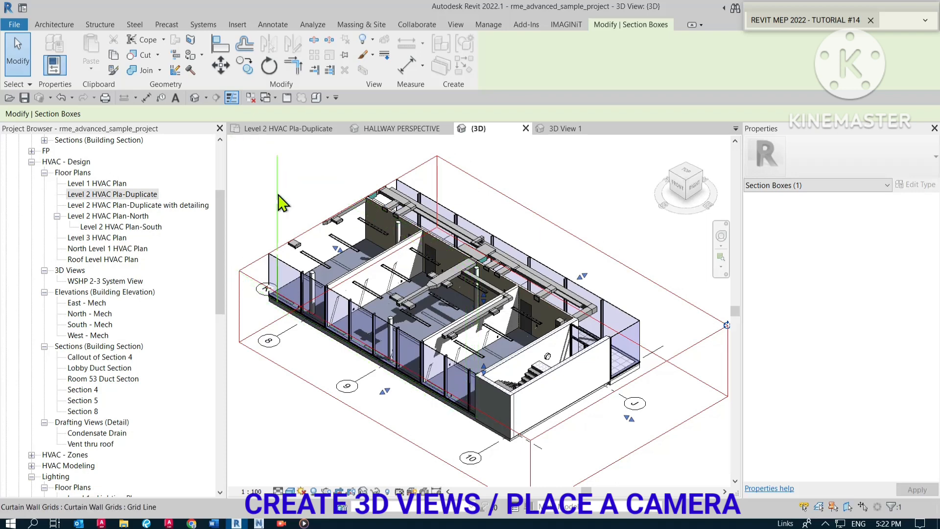
{"action": "left_click", "coordinate": [264, 384]}
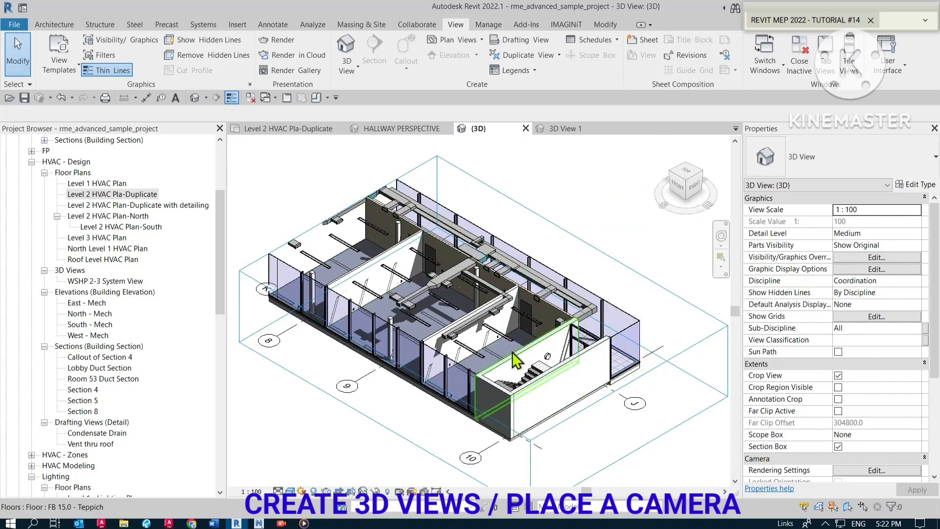
- Rename the sectioned 3D view as ORTHOGRAPHIC VIEW in the Project Browser
{"action": "scroll", "coordinate": [515, 360], "scroll_direction": "down", "scroll_amount": 2}
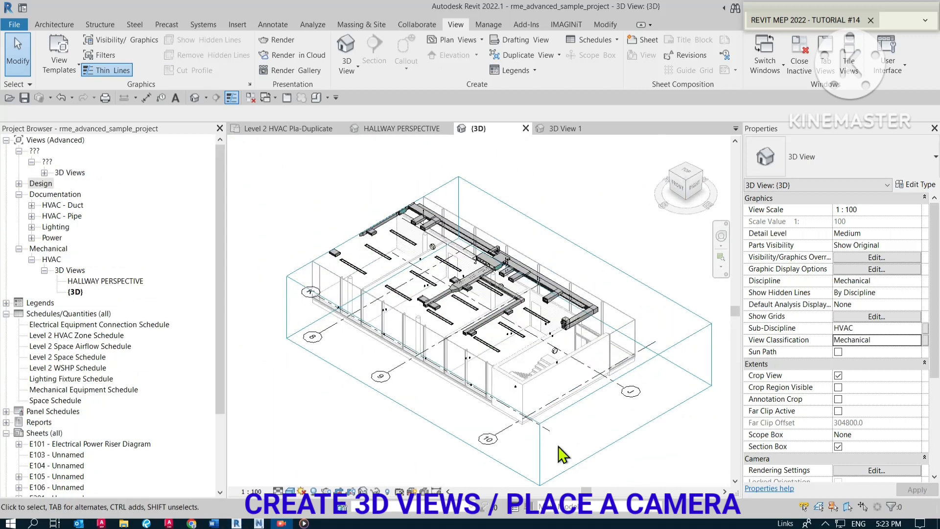
{"action": "scroll", "coordinate": [558, 454], "scroll_direction": "up", "scroll_amount": 1}
{"action": "left_click", "coordinate": [647, 438]}
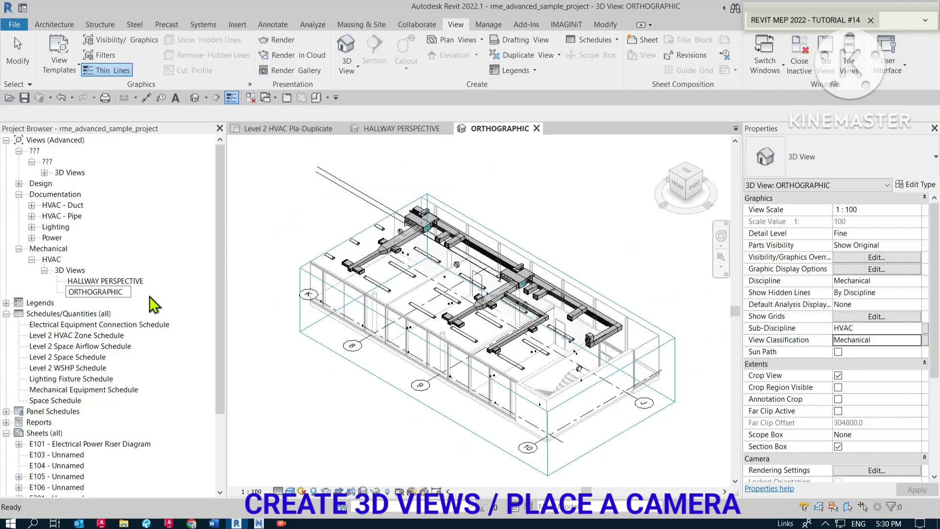
{"action": "type", "text": "VIEW"}
{"action": "key", "text": "Return"}
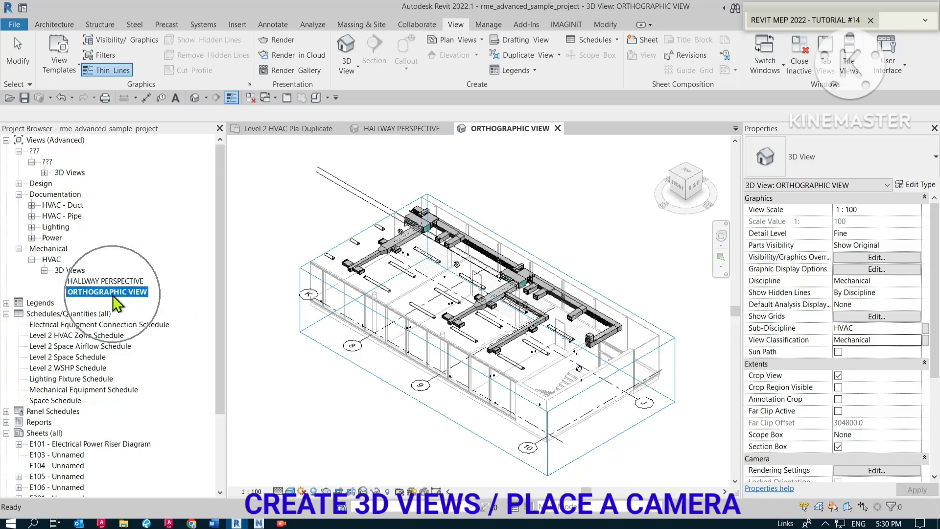
{"action": "left_click", "coordinate": [382, 467]}
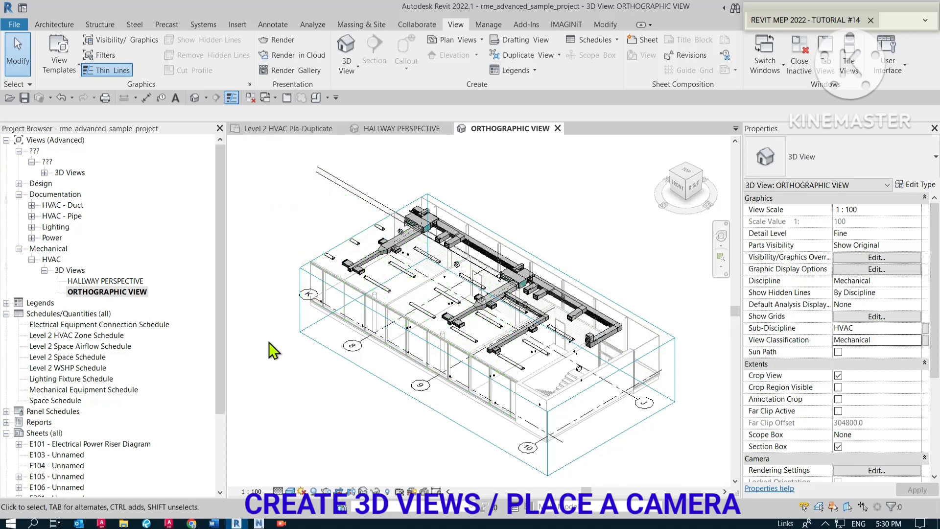
- Create a new default 3D view of the whole building and set its Discipline to Mechanical
{"action": "left_click", "coordinate": [196, 101]}
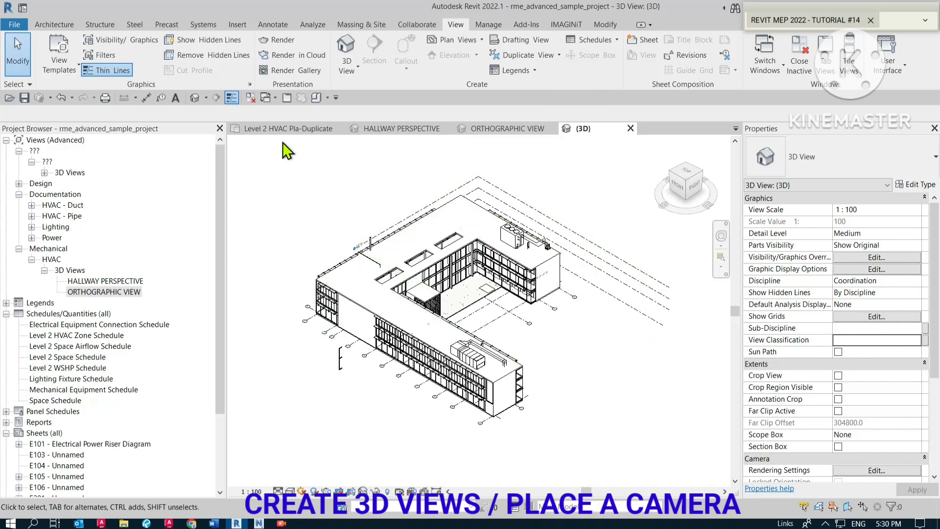
{"action": "left_click", "coordinate": [418, 202]}
{"action": "left_click", "coordinate": [844, 282]}
{"action": "left_click", "coordinate": [916, 281]}
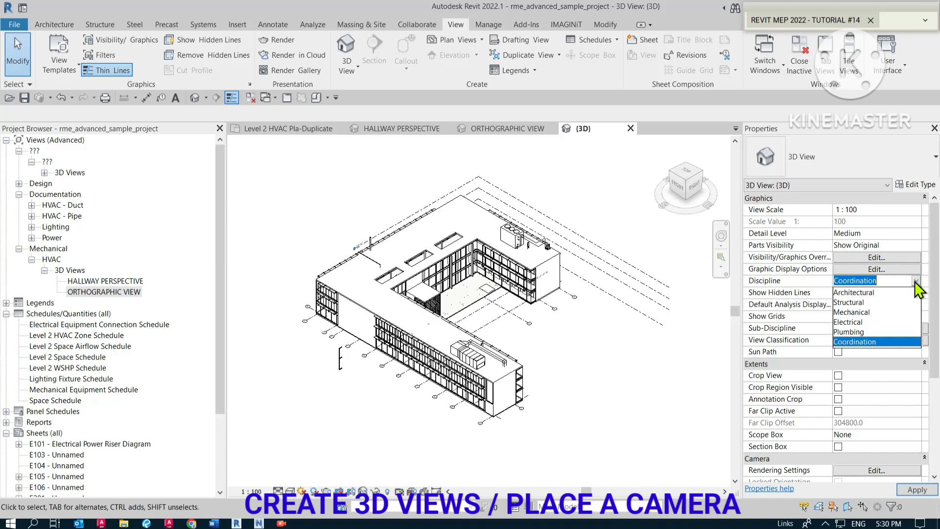
{"action": "left_click", "coordinate": [868, 311]}
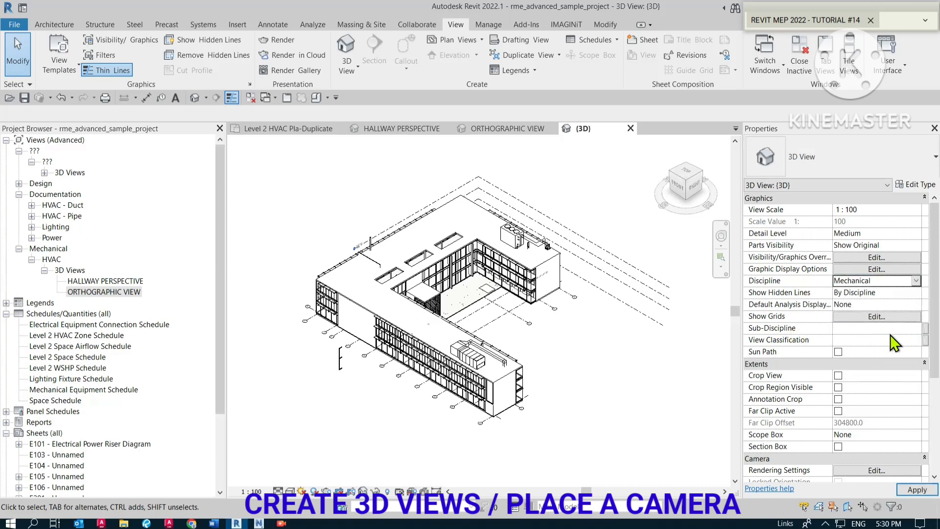
- Set the new 3D view's Sub-Discipline to HVAC and View Classification to Mechanical, and apply the changes
{"action": "left_click", "coordinate": [917, 329]}
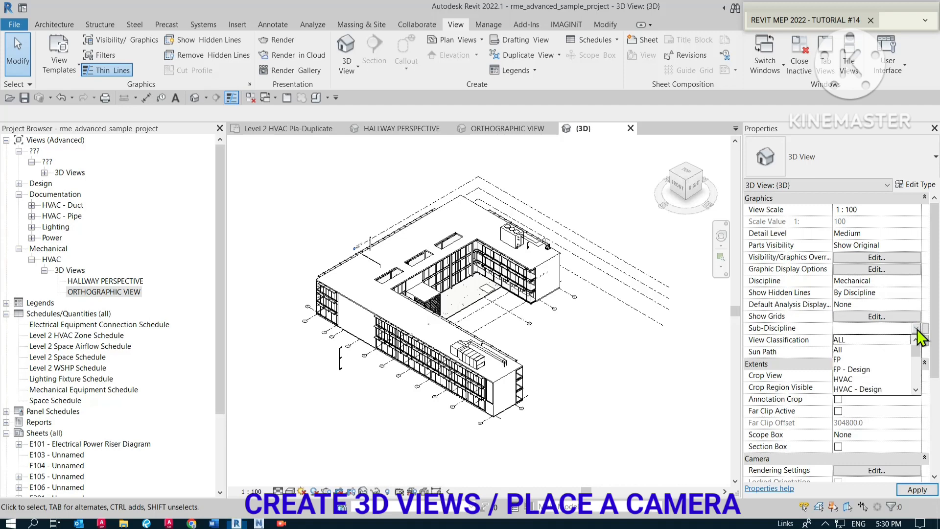
{"action": "left_click", "coordinate": [860, 380]}
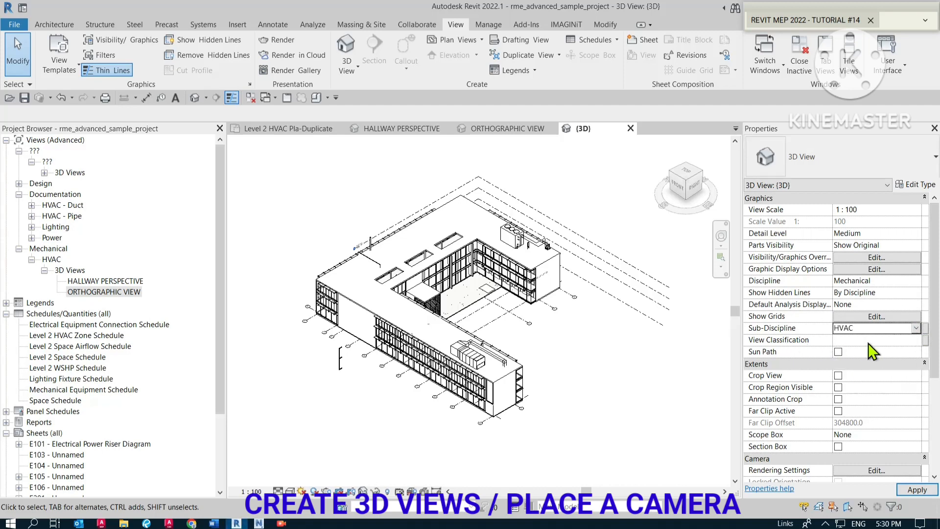
{"action": "left_click", "coordinate": [887, 341]}
{"action": "left_click", "coordinate": [916, 340]}
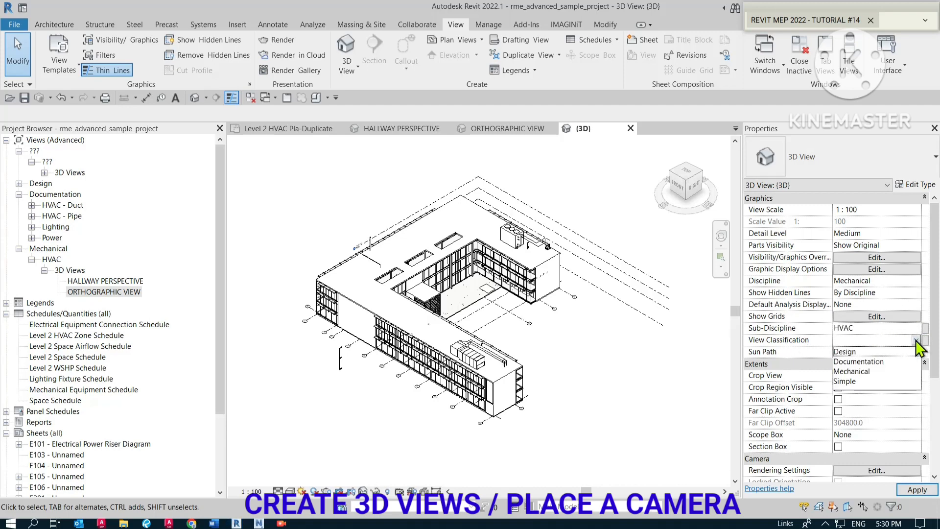
{"action": "left_click", "coordinate": [860, 371]}
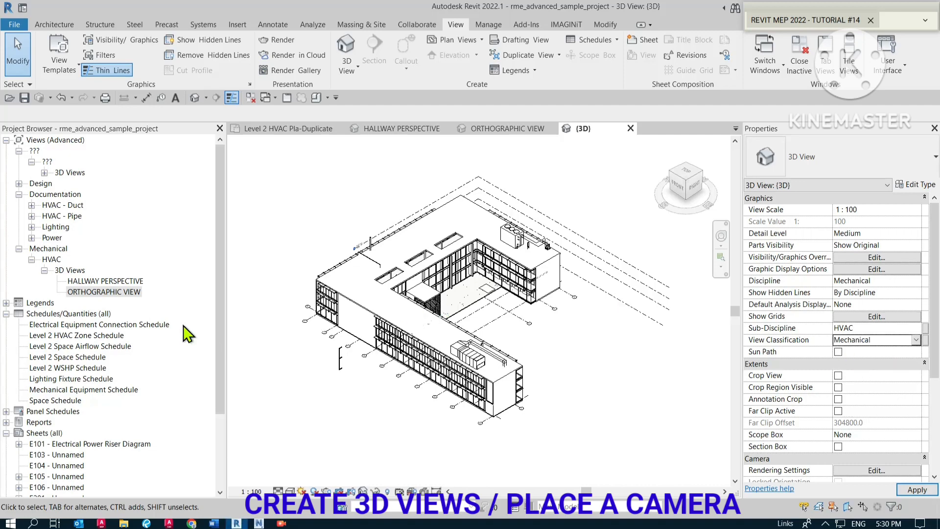
{"action": "left_click", "coordinate": [48, 248]}
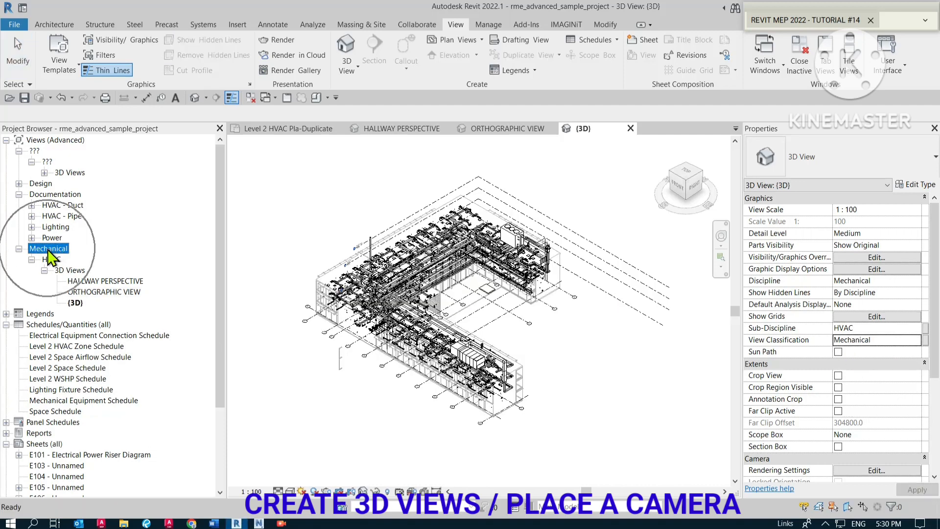
- Select the closed-circuit cooling tower on the roof and the round flex duct beside it, and isolate them with a Selection Box
{"action": "scroll", "coordinate": [456, 311], "scroll_direction": "up", "scroll_amount": 5}
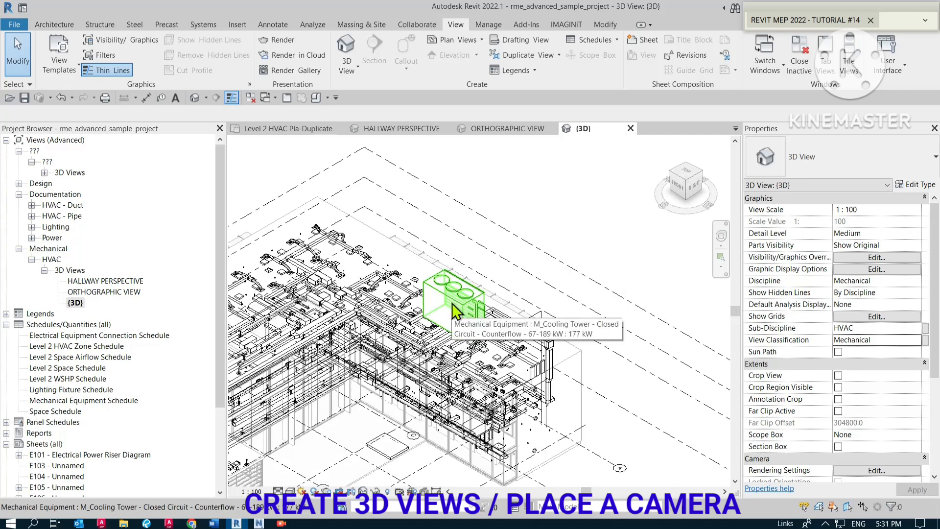
{"action": "left_click", "coordinate": [455, 311]}
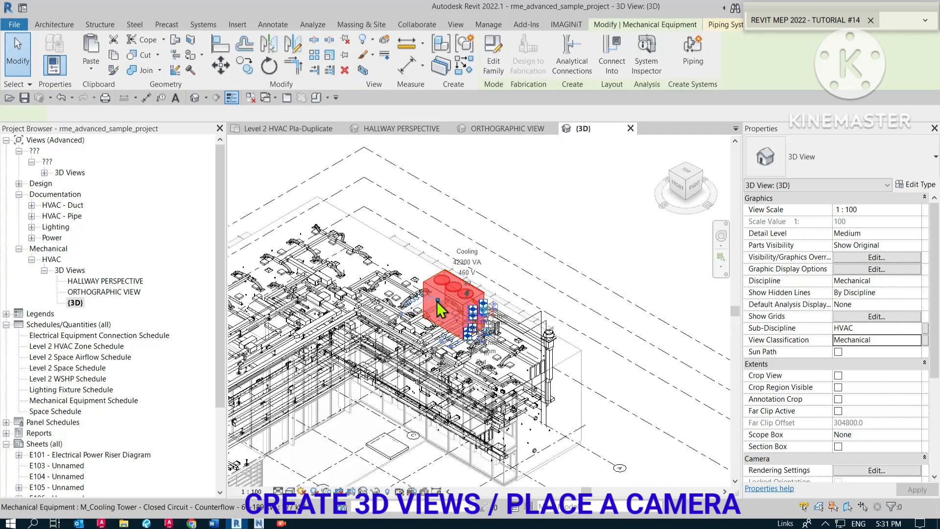
{"action": "scroll", "coordinate": [438, 330], "scroll_direction": "up", "scroll_amount": 5}
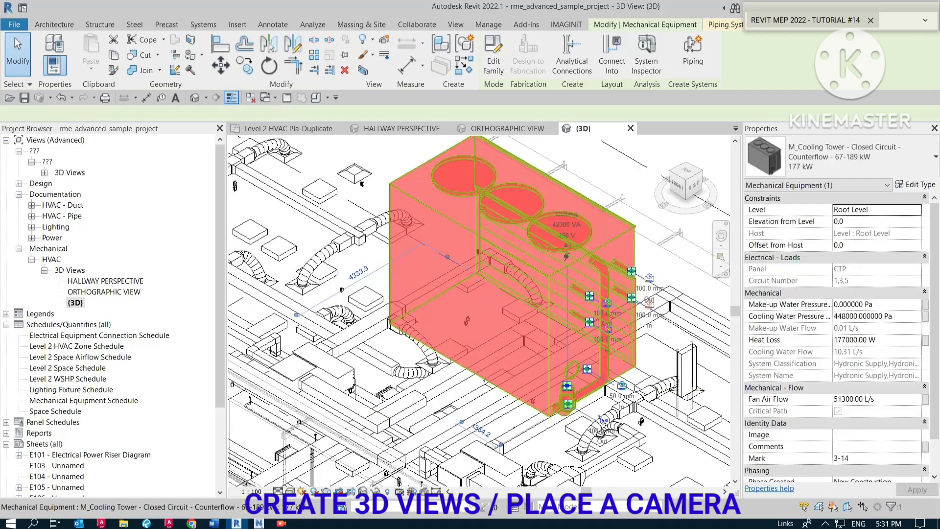
{"action": "scroll", "coordinate": [458, 296], "scroll_direction": "down", "scroll_amount": 3}
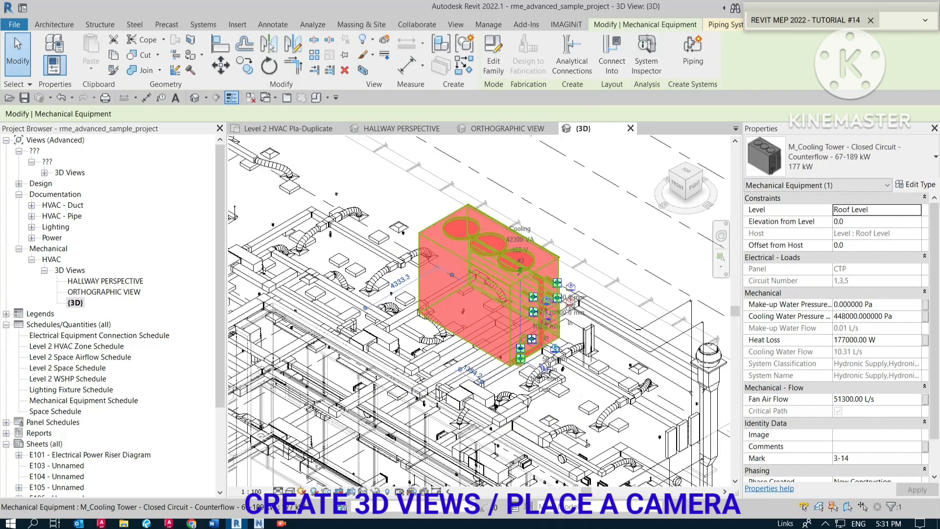
{"action": "middle_click_drag", "start_coordinate": [458, 296], "coordinate": [511, 313], "text": "shift"}
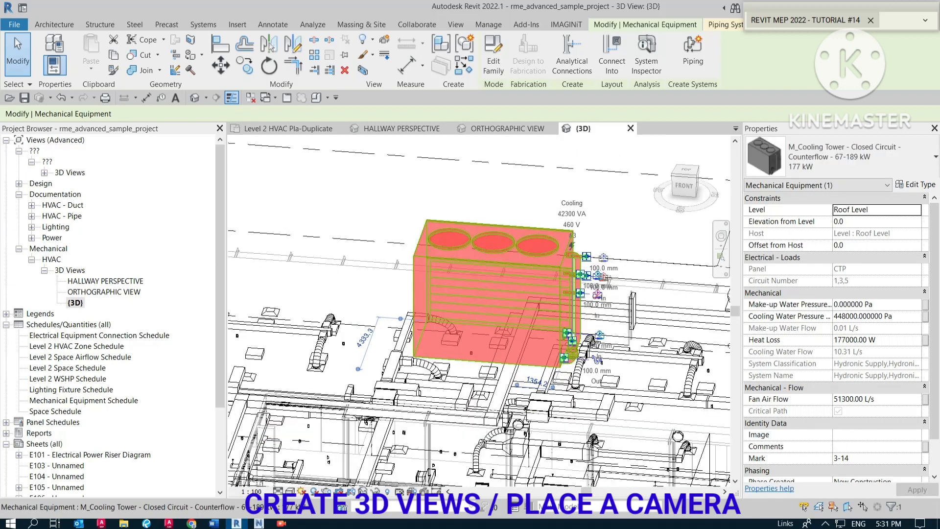
{"action": "scroll", "coordinate": [461, 257], "scroll_direction": "up", "scroll_amount": 2}
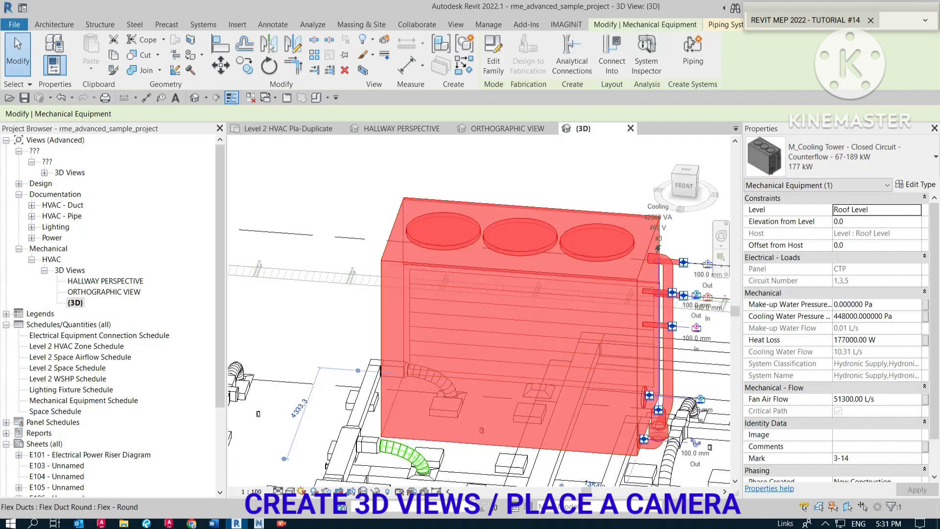
{"action": "left_click", "coordinate": [387, 453], "text": "ctrl"}
{"action": "scroll", "coordinate": [382, 460], "scroll_direction": "down", "scroll_amount": 2}
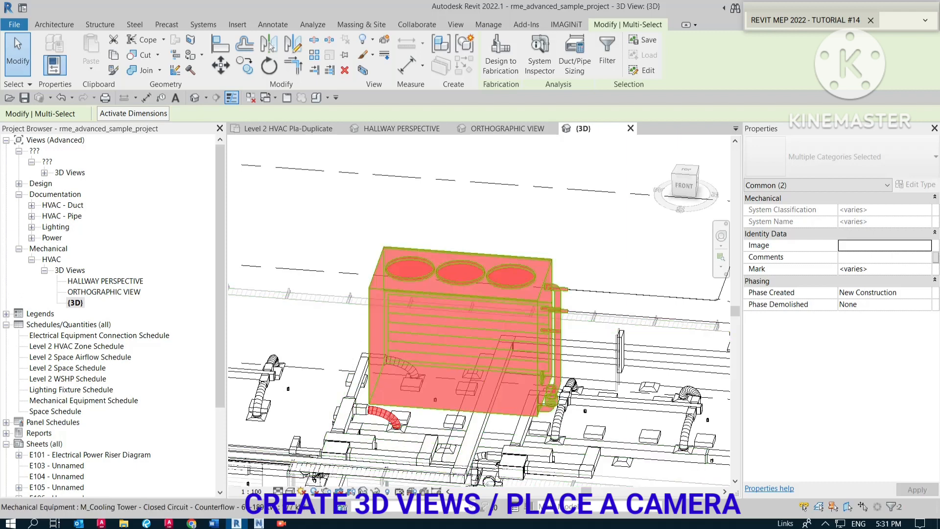
{"action": "scroll", "coordinate": [477, 293], "scroll_direction": "down", "scroll_amount": 1}
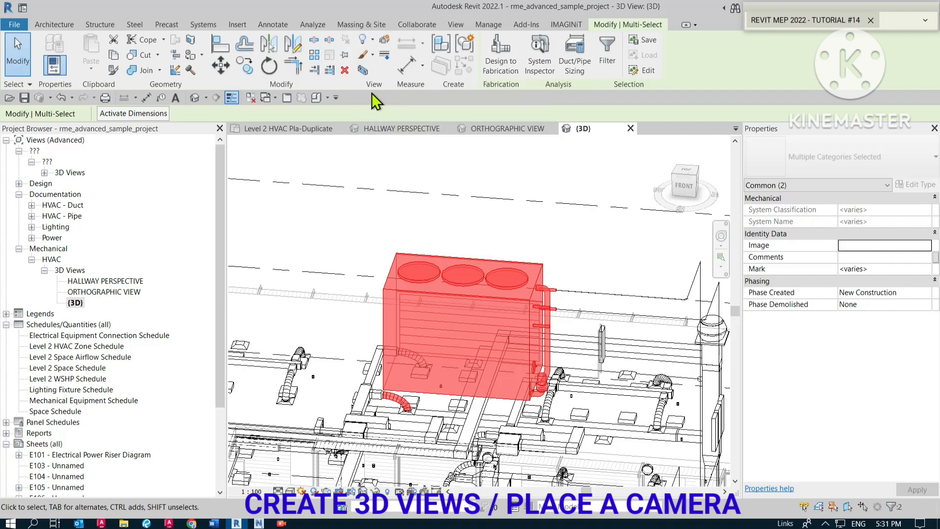
{"action": "left_click", "coordinate": [363, 70]}
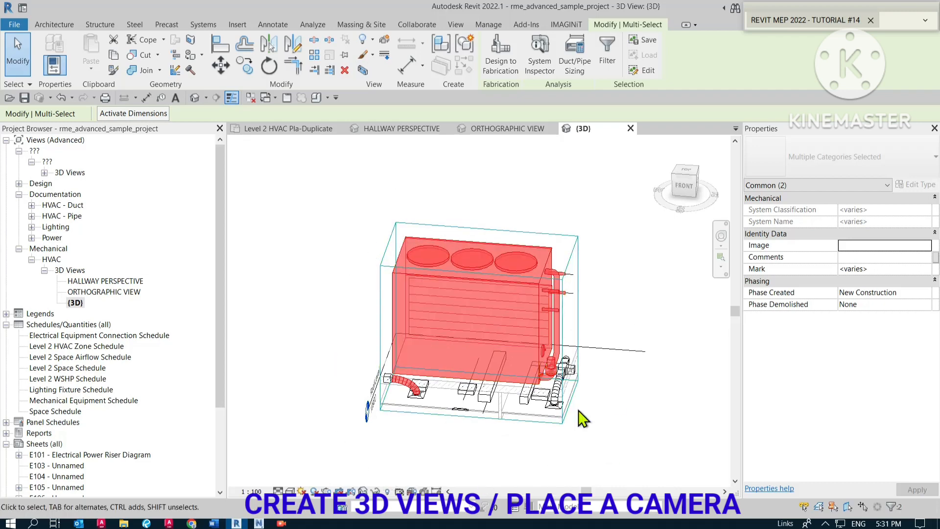
- Examine the isolated cooling tower and its section box from an angled view
{"action": "middle_click_drag", "start_coordinate": [507, 355], "coordinate": [473, 353], "text": "shift"}
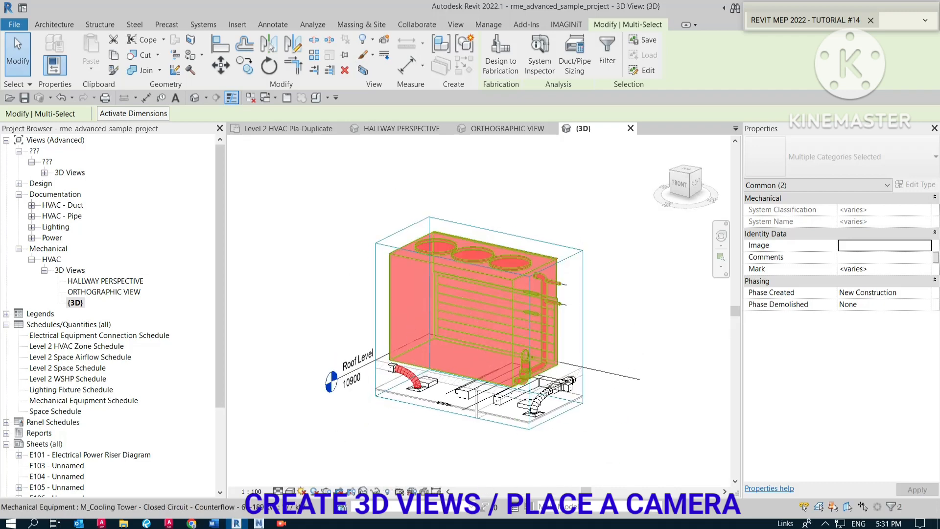
{"action": "scroll", "coordinate": [447, 443], "scroll_direction": "up", "scroll_amount": 3}
{"action": "scroll", "coordinate": [447, 443], "scroll_direction": "down", "scroll_amount": 2}
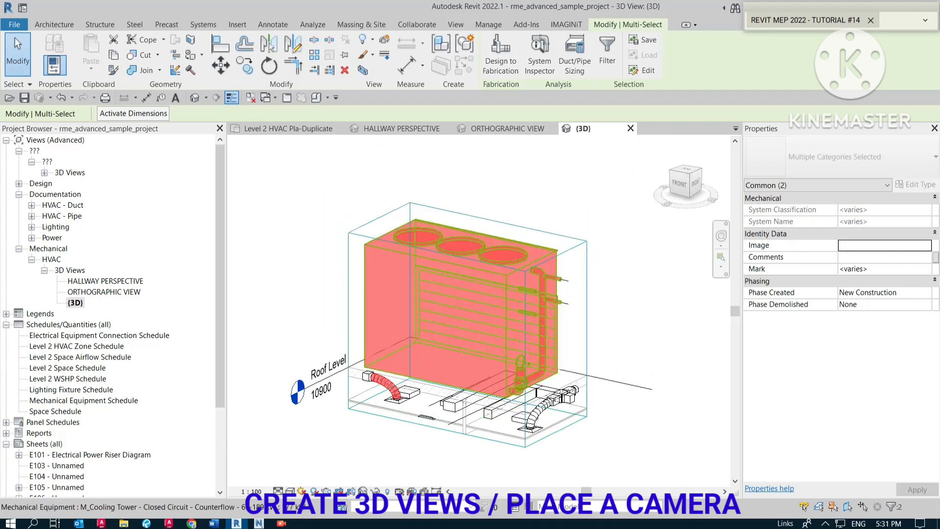
{"action": "scroll", "coordinate": [625, 353], "scroll_direction": "down", "scroll_amount": 1}
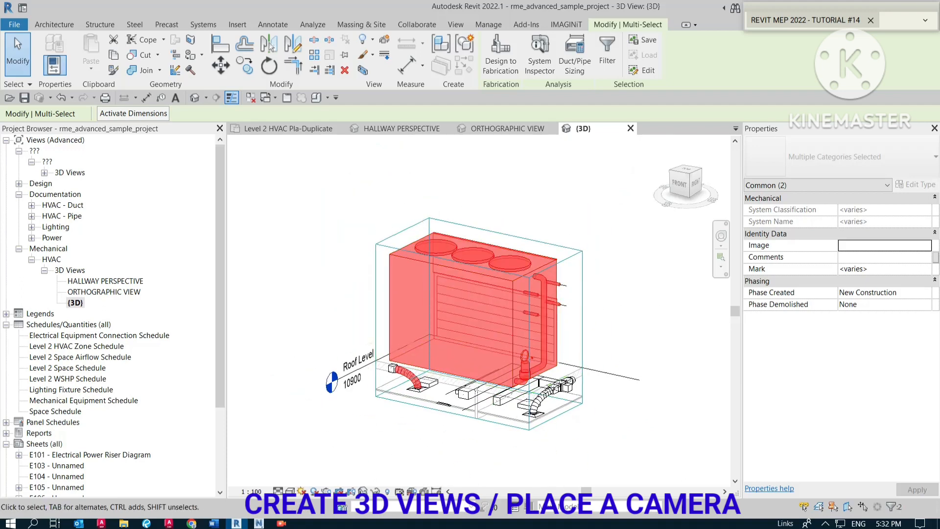
{"action": "left_click", "coordinate": [434, 436]}
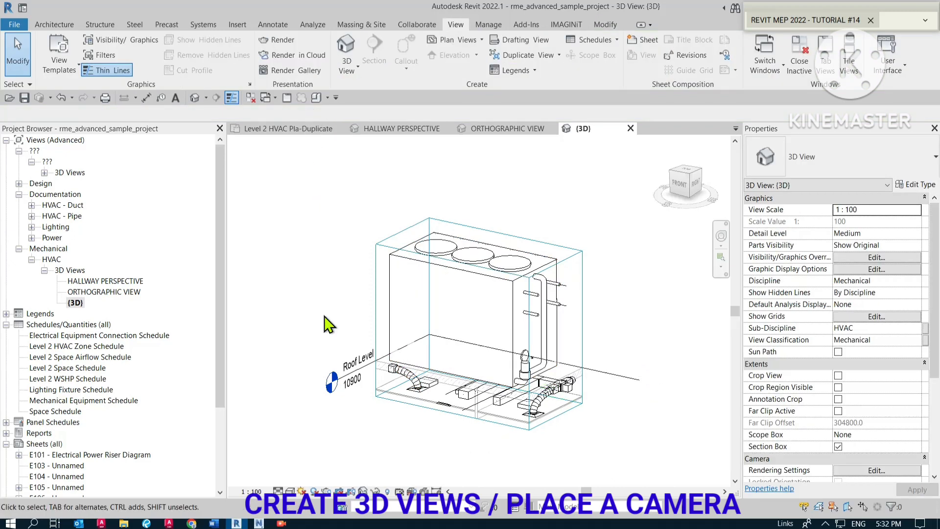
{"action": "left_click", "coordinate": [390, 235]}
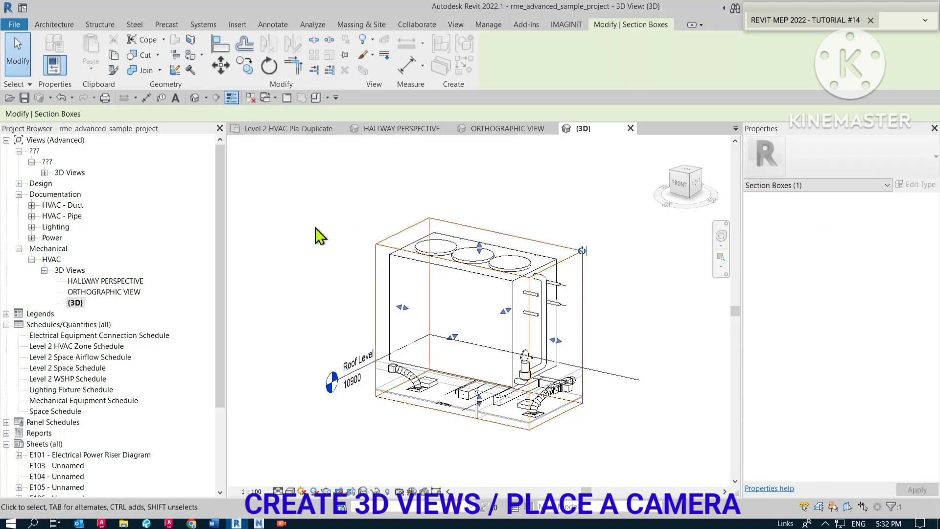
{"action": "left_click", "coordinate": [315, 227]}
{"action": "left_click", "coordinate": [392, 249]}
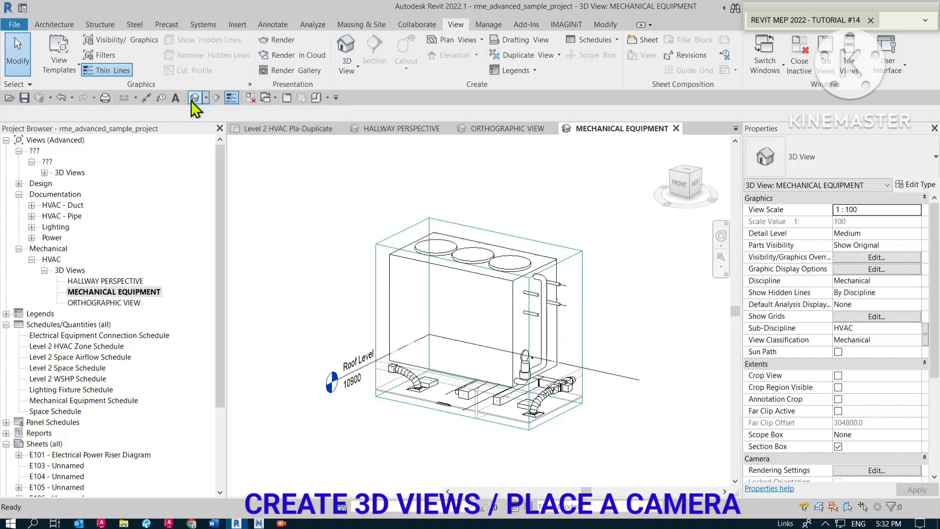
- Create another default 3D view showing the whole building
{"action": "left_click", "coordinate": [189, 103]}
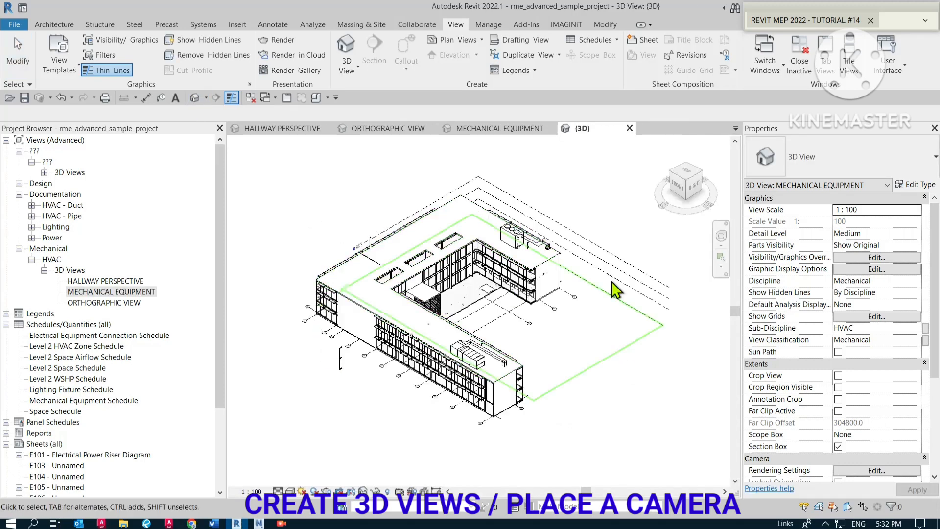
- Set the new 3D view's Discipline to Mechanical
{"action": "left_click", "coordinate": [358, 421]}
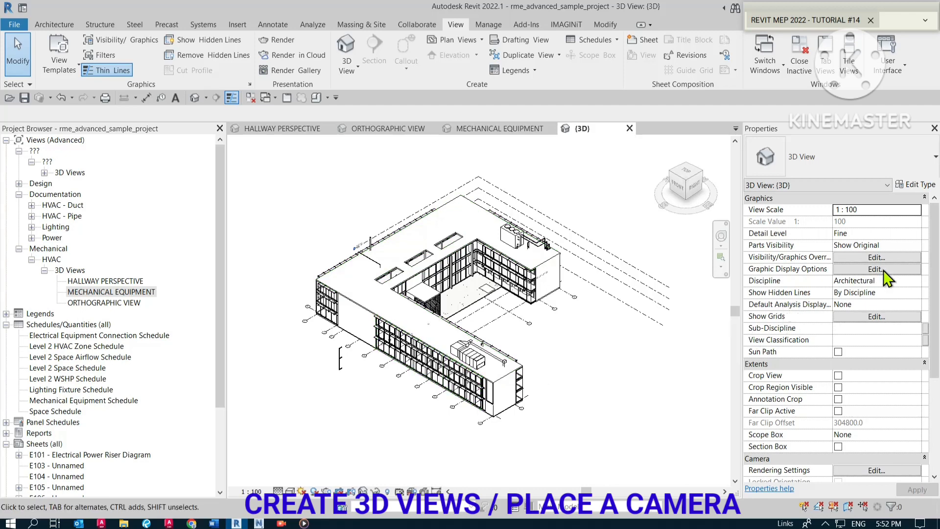
{"action": "left_click", "coordinate": [914, 283]}
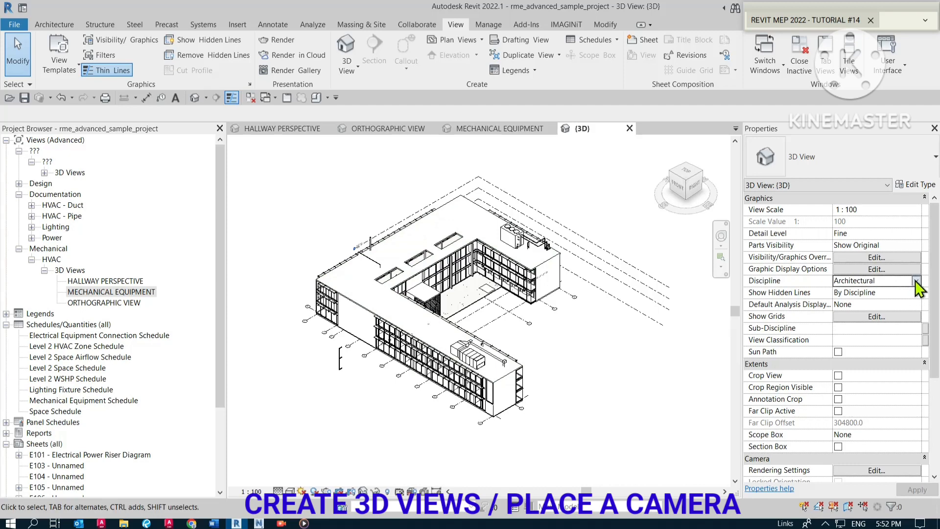
{"action": "left_click", "coordinate": [916, 281]}
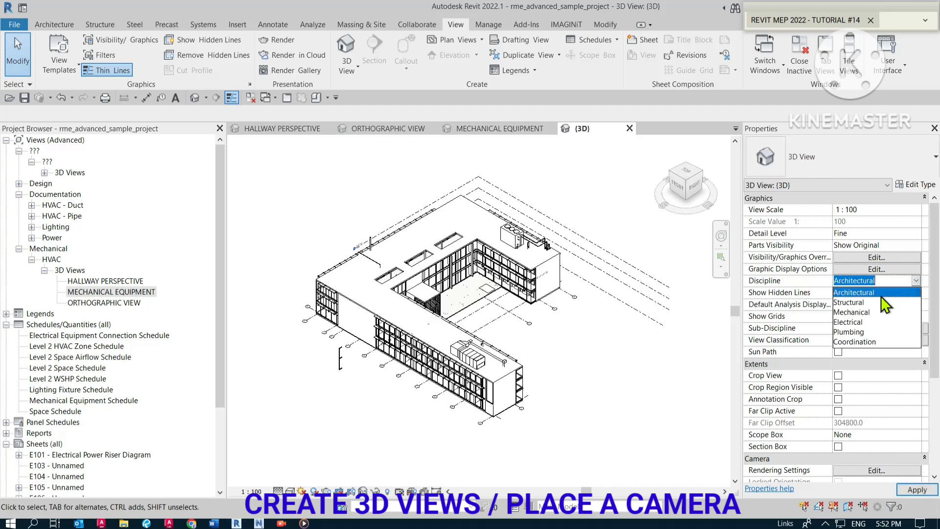
{"action": "left_click", "coordinate": [854, 313]}
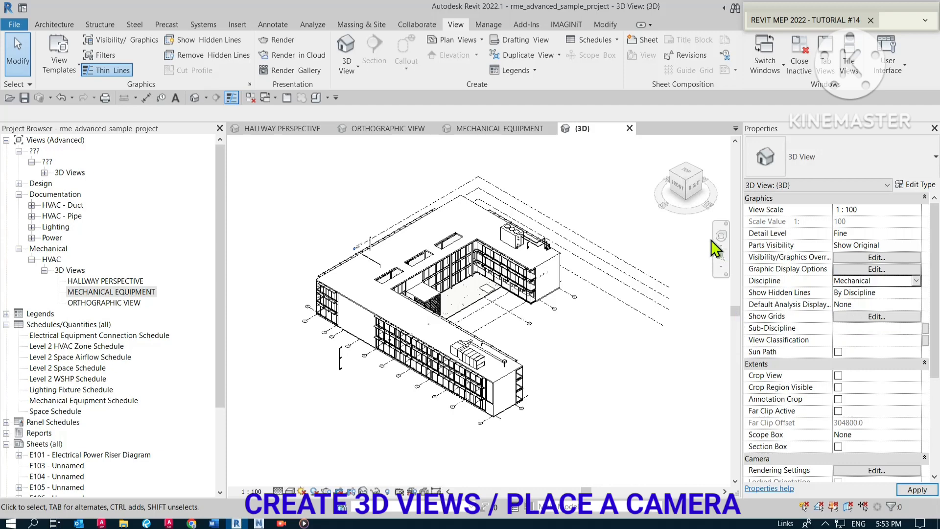
- From the front view, select the middle storey's ductwork and air terminals around grid 7 and isolate them with a Selection Box
{"action": "left_click", "coordinate": [677, 185]}
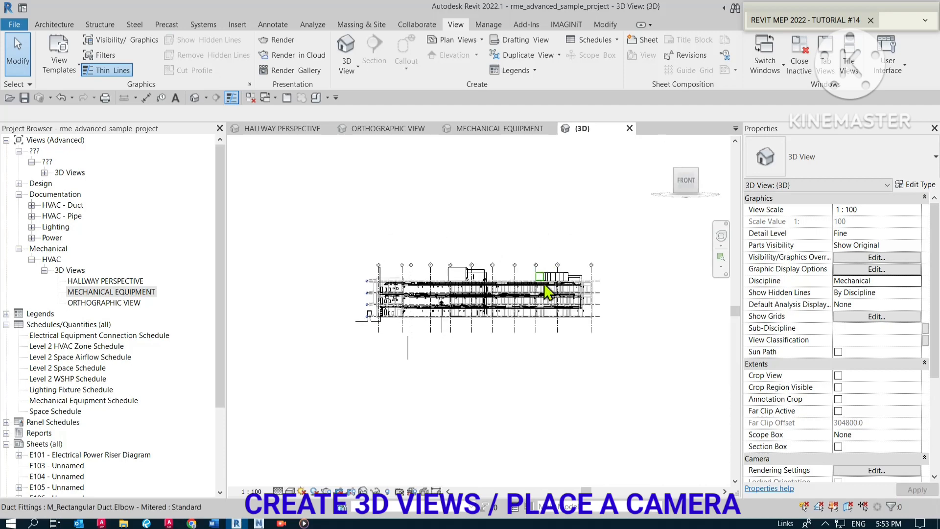
{"action": "scroll", "coordinate": [545, 289], "scroll_direction": "up", "scroll_amount": 1}
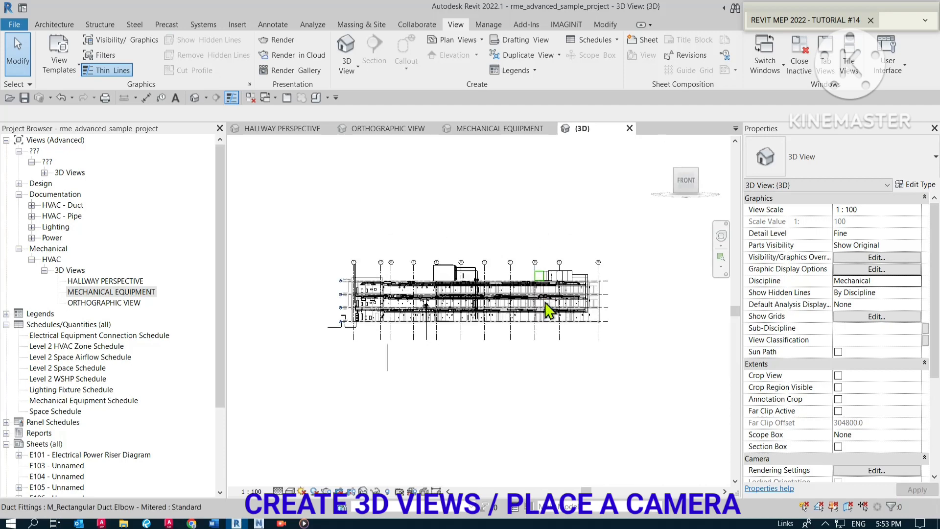
{"action": "scroll", "coordinate": [544, 309], "scroll_direction": "up", "scroll_amount": 2}
{"action": "scroll", "coordinate": [533, 312], "scroll_direction": "up", "scroll_amount": 1}
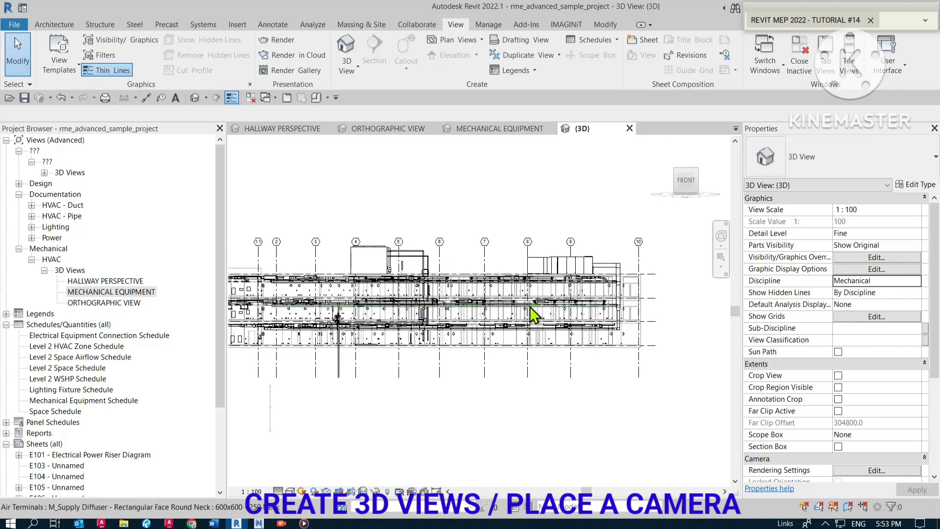
{"action": "scroll", "coordinate": [533, 314], "scroll_direction": "up", "scroll_amount": 2}
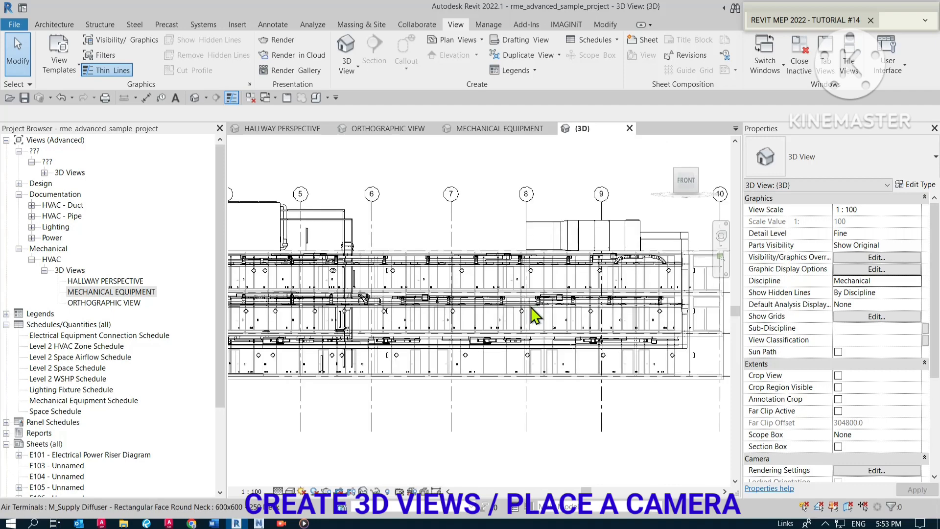
{"action": "scroll", "coordinate": [547, 308], "scroll_direction": "up", "scroll_amount": 1}
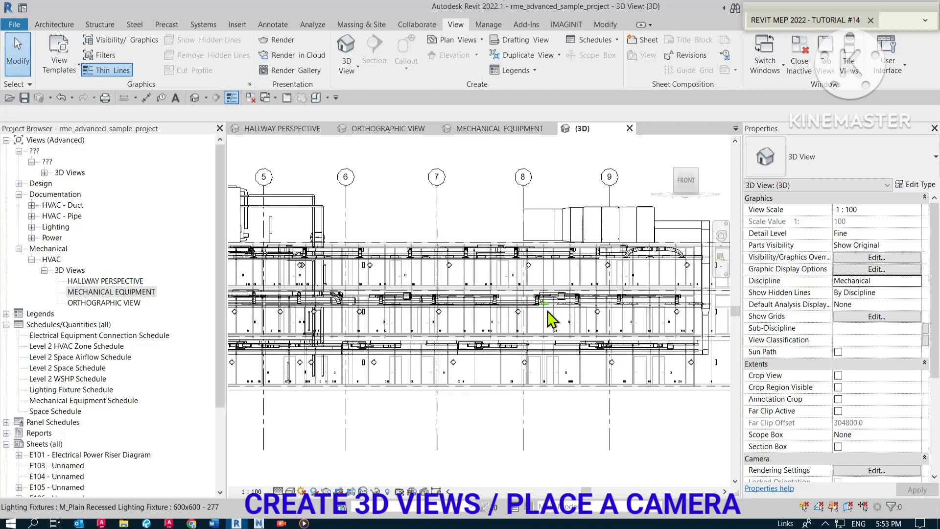
{"action": "scroll", "coordinate": [547, 311], "scroll_direction": "up", "scroll_amount": 1}
{"action": "left_click_drag", "start_coordinate": [421, 312], "coordinate": [582, 330]}
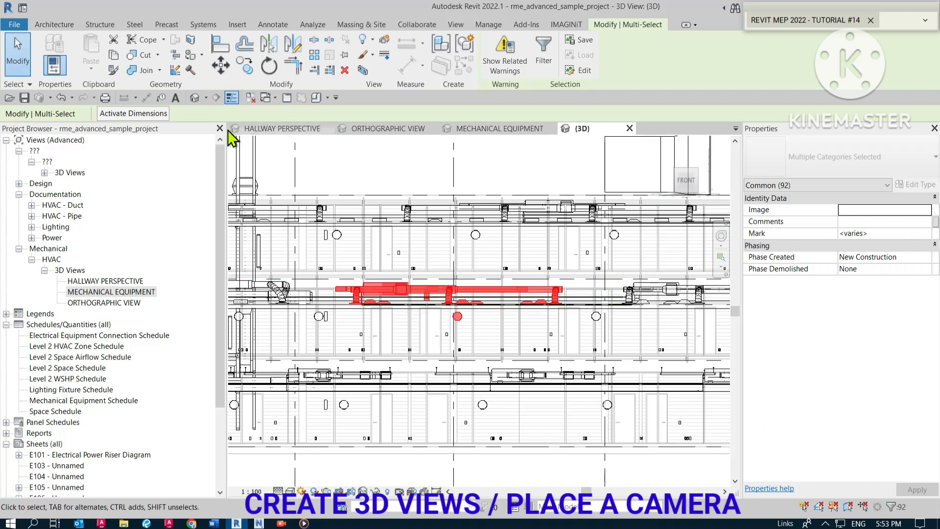
{"action": "left_click", "coordinate": [366, 71]}
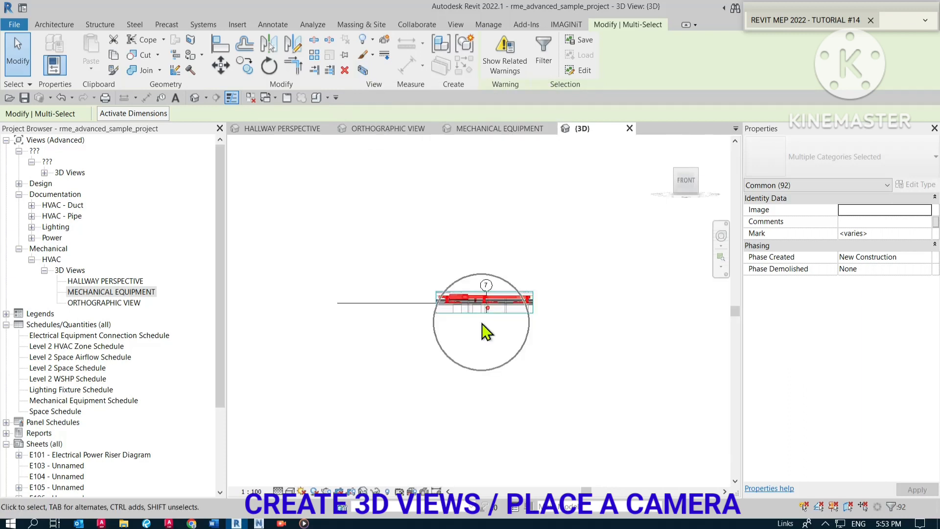
- Clear the selection and orient the isolated ductwork to an isometric view from the front right
{"action": "scroll", "coordinate": [529, 327], "scroll_direction": "up", "scroll_amount": 1}
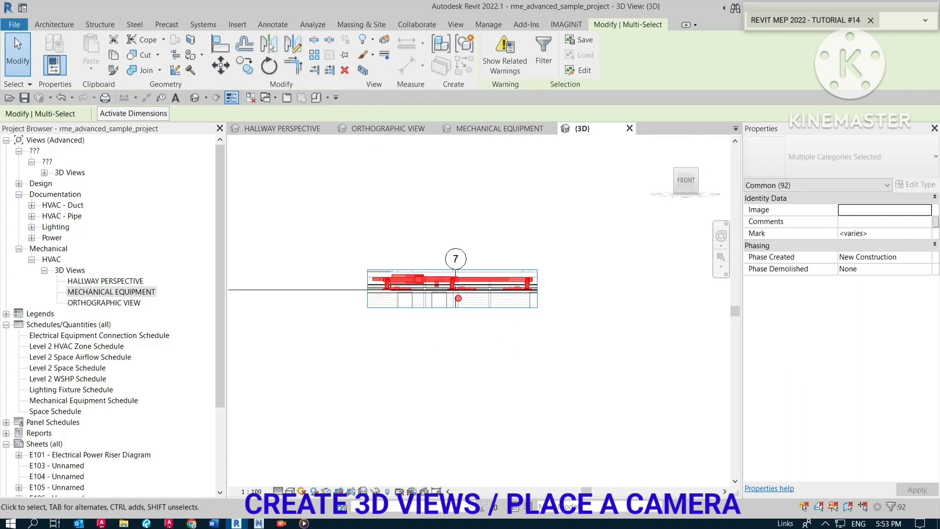
{"action": "middle_click_drag", "start_coordinate": [514, 331], "coordinate": [527, 329], "text": "shift"}
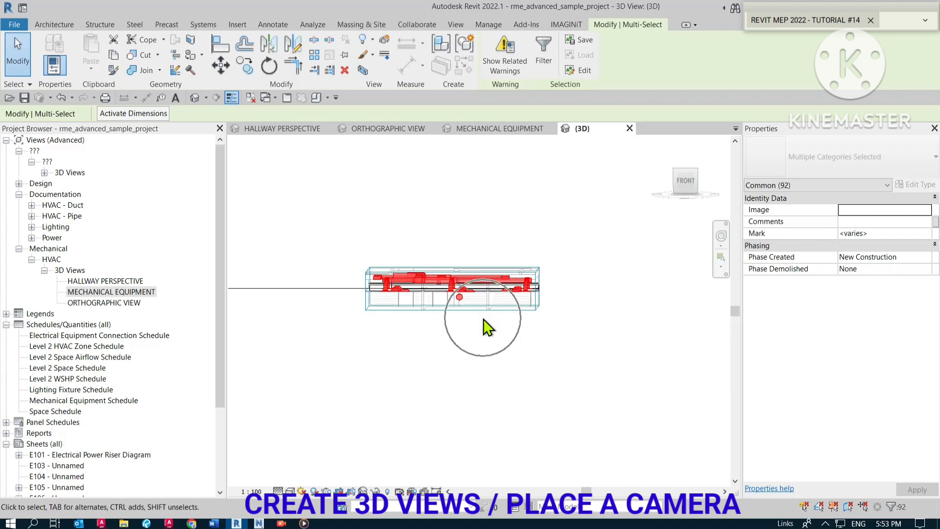
{"action": "left_click", "coordinate": [472, 367]}
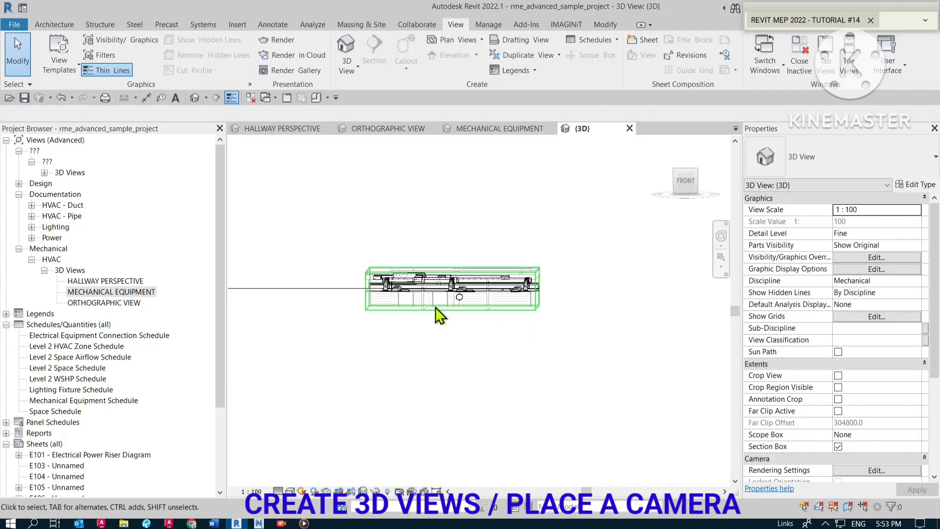
{"action": "scroll", "coordinate": [436, 307], "scroll_direction": "up", "scroll_amount": 2}
{"action": "scroll", "coordinate": [472, 323], "scroll_direction": "down", "scroll_amount": 2}
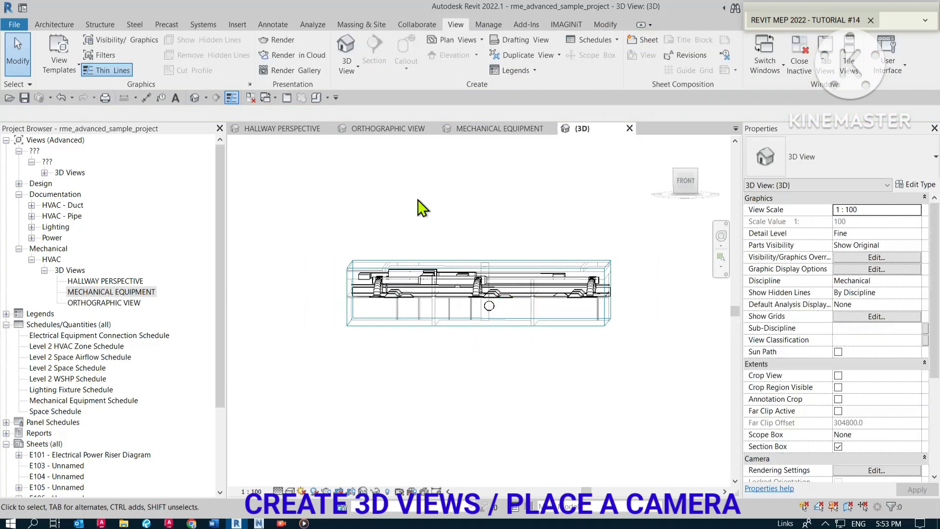
{"action": "scroll", "coordinate": [483, 311], "scroll_direction": "up", "scroll_amount": 2}
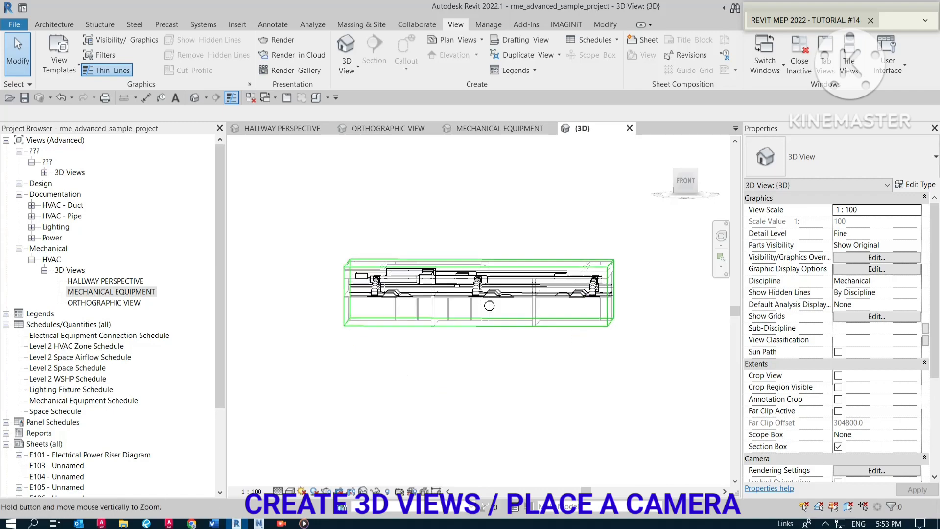
{"action": "middle_click_drag", "start_coordinate": [483, 311], "coordinate": [472, 248], "text": "shift"}
{"action": "scroll", "coordinate": [585, 411], "scroll_direction": "down", "scroll_amount": 4}
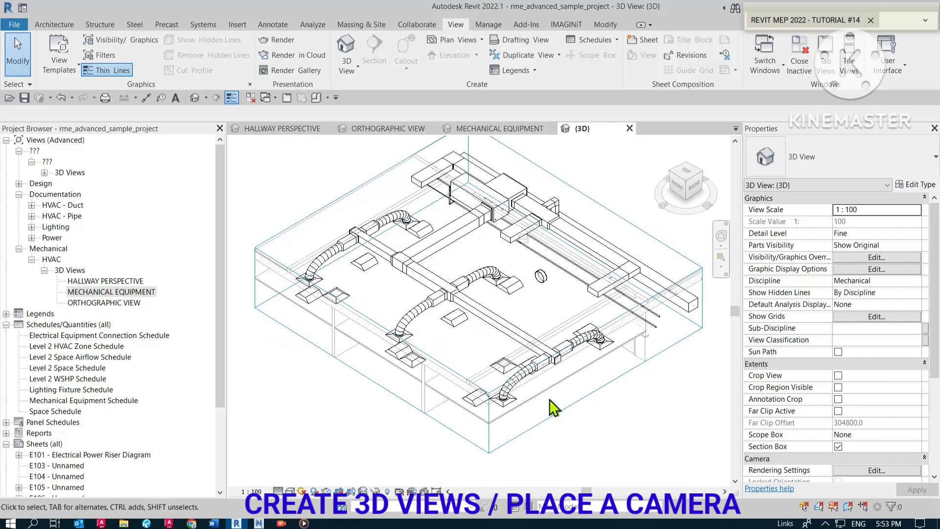
{"action": "middle_click_drag", "start_coordinate": [585, 412], "coordinate": [579, 390]}
{"action": "scroll", "coordinate": [562, 366], "scroll_direction": "up", "scroll_amount": 1}
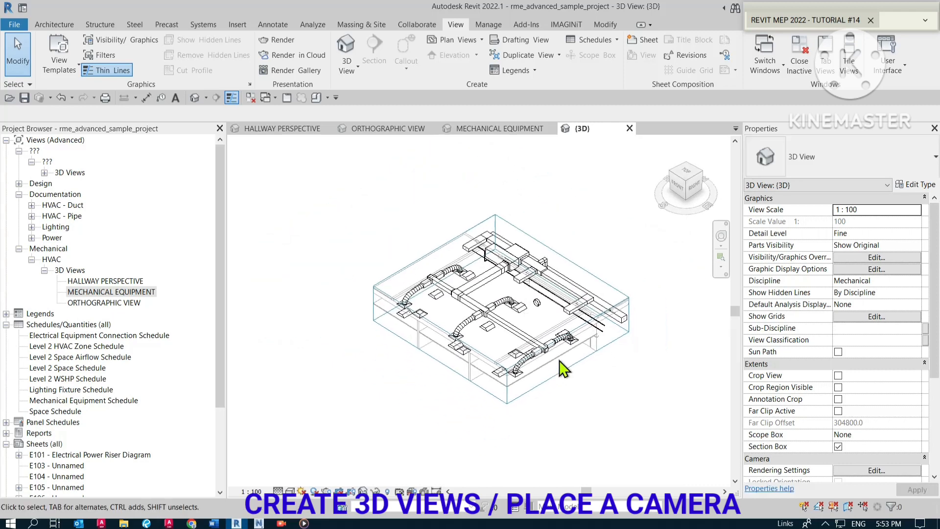
- Select the section box around the isolated ductwork and examine its extents
{"action": "left_click", "coordinate": [569, 376]}
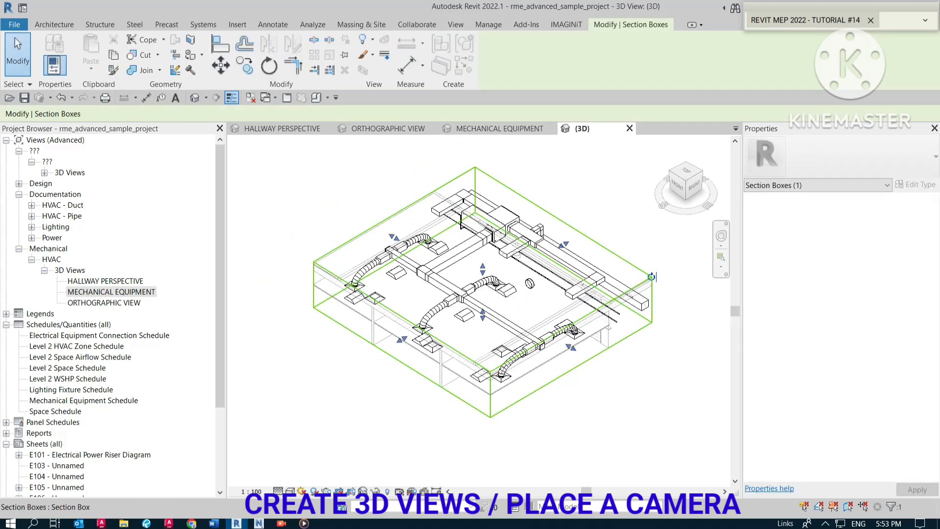
{"action": "scroll", "coordinate": [607, 368], "scroll_direction": "down", "scroll_amount": 3}
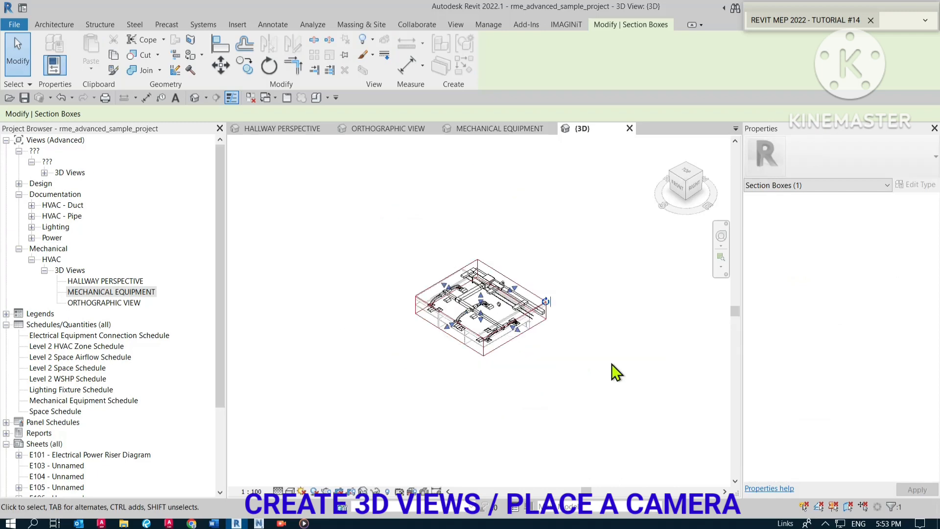
{"action": "scroll", "coordinate": [495, 348], "scroll_direction": "up", "scroll_amount": 2}
{"action": "scroll", "coordinate": [523, 381], "scroll_direction": "up", "scroll_amount": 2}
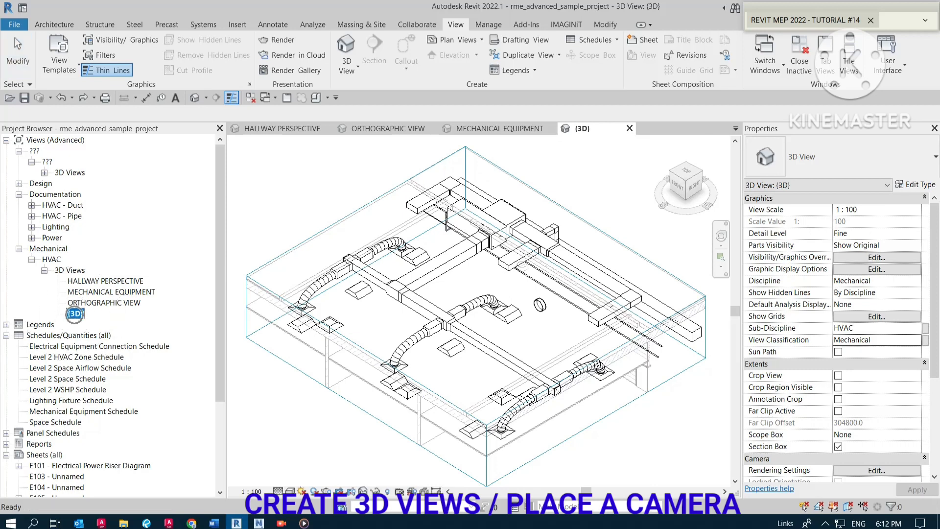
- Rename the {3D} view under Mechanical HVAC as HVAC LAYOUT
{"action": "right_click", "coordinate": [74, 313]}
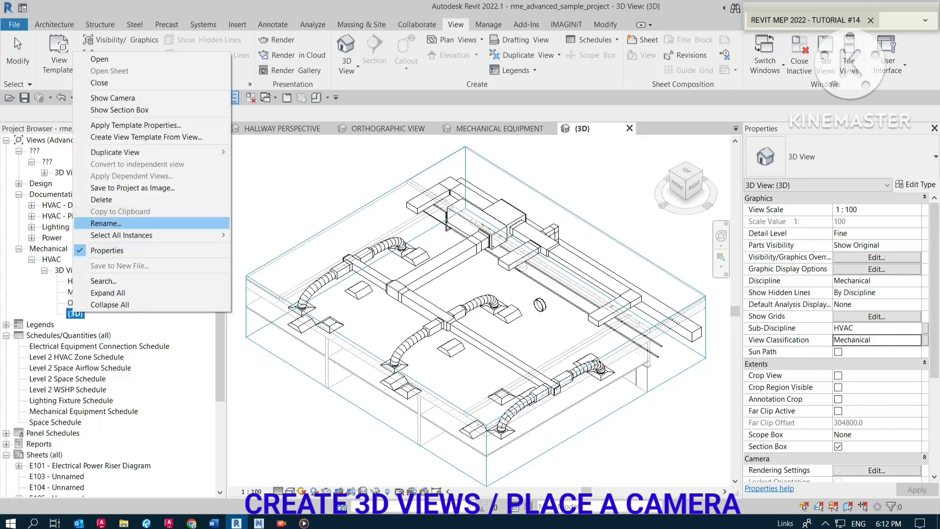
{"action": "left_click", "coordinate": [98, 222]}
{"action": "type", "text": "HVAC LAYOU"}
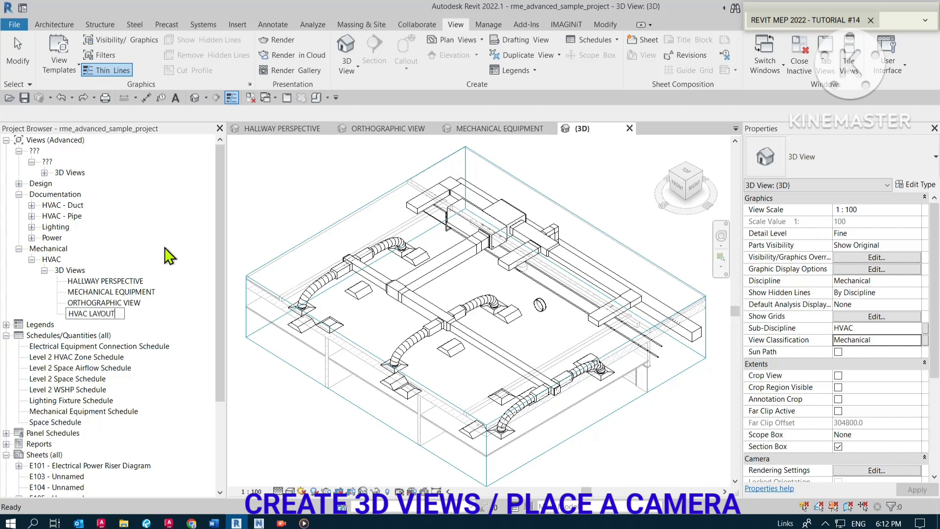
{"action": "type", "text": "T"}
{"action": "key", "text": "Return"}
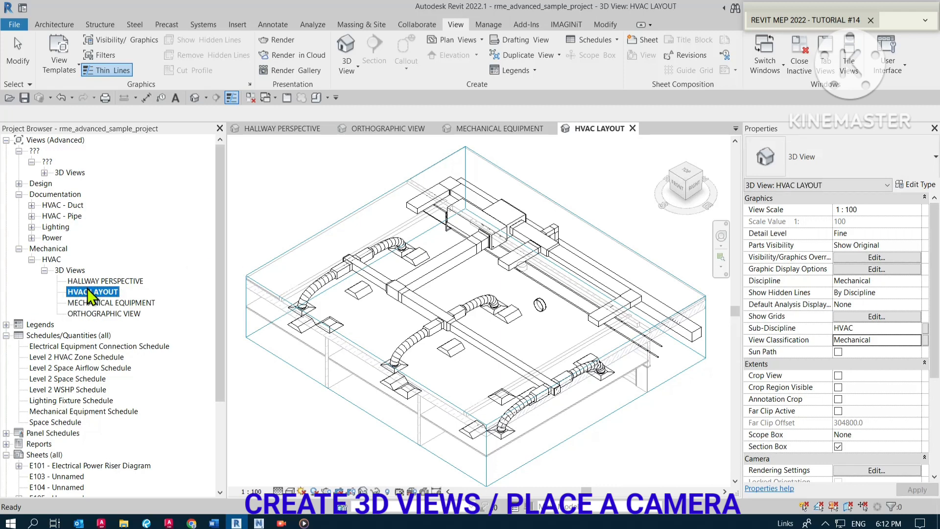
- Set the HVAC LAYOUT view's visual style to Shaded
{"action": "left_click", "coordinate": [315, 450]}
{"action": "left_click", "coordinate": [291, 492]}
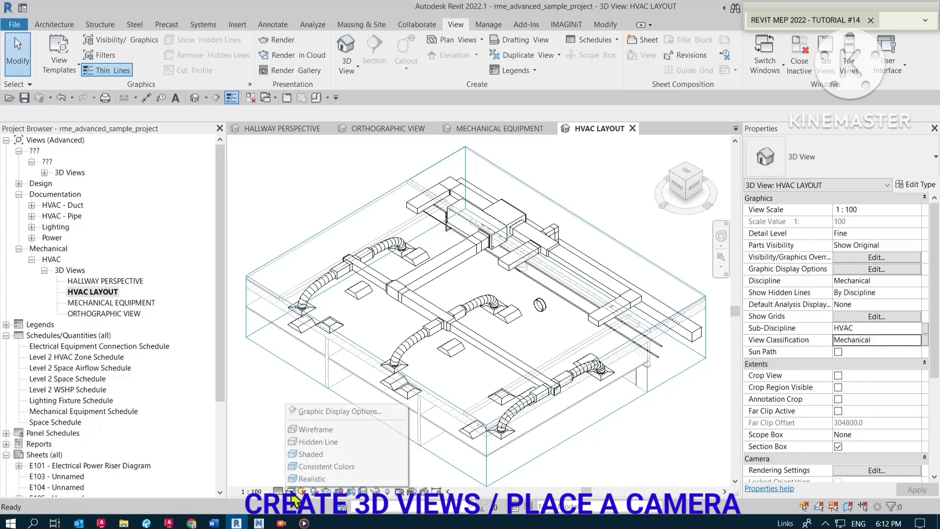
{"action": "left_click", "coordinate": [300, 454]}
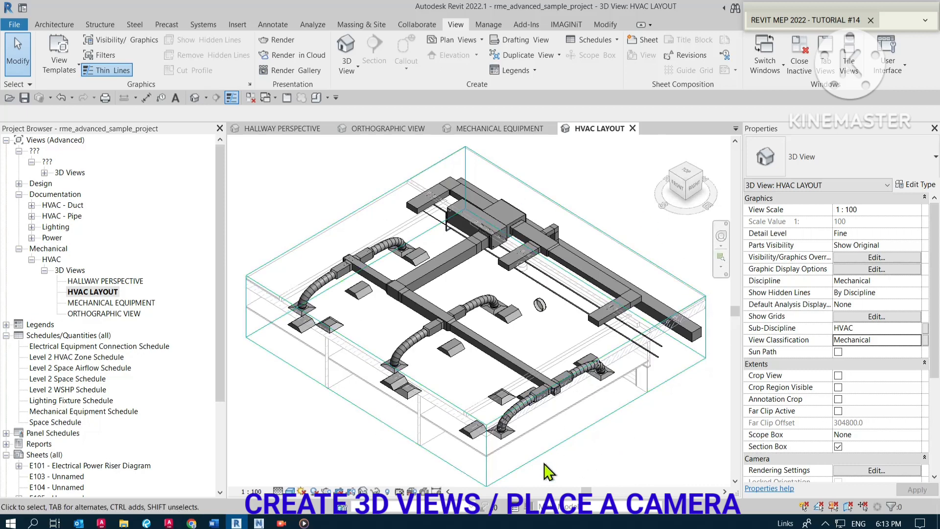
- Review the HALLWAY PERSPECTIVE, HVAC LAYOUT, MECHANICAL EQUIPMENT and ORTHOGRAPHIC VIEW 3D views one after another, ending on HVAC LAYOUT
{"action": "left_click", "coordinate": [108, 282]}
{"action": "double_click", "coordinate": [108, 282]}
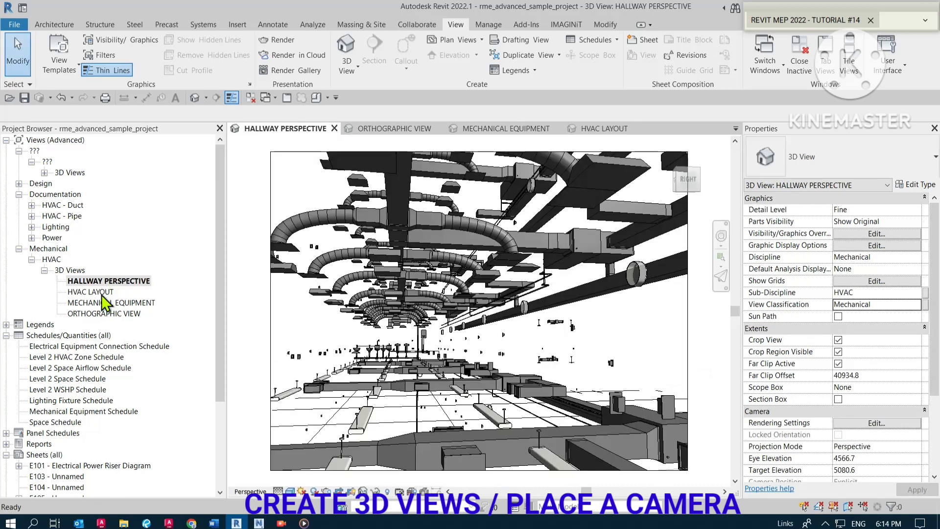
{"action": "left_click", "coordinate": [102, 292]}
{"action": "double_click", "coordinate": [102, 292]}
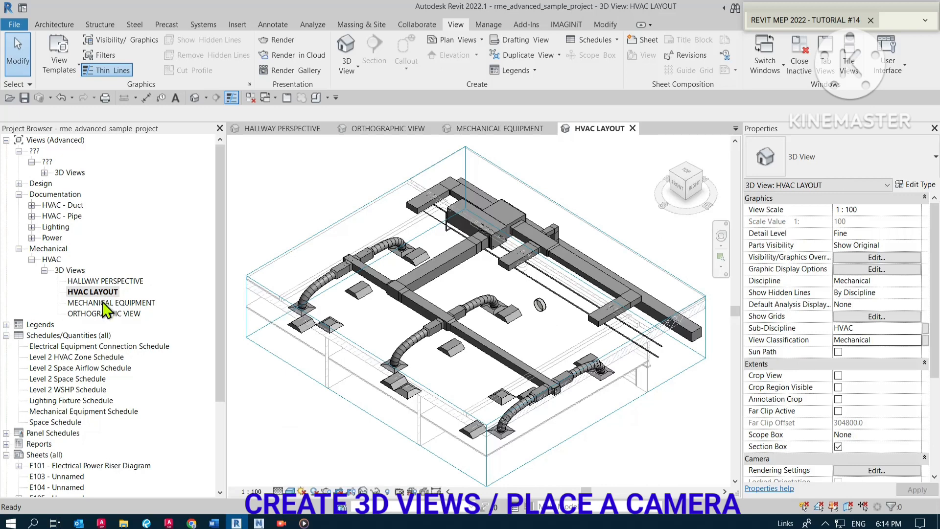
{"action": "double_click", "coordinate": [103, 303]}
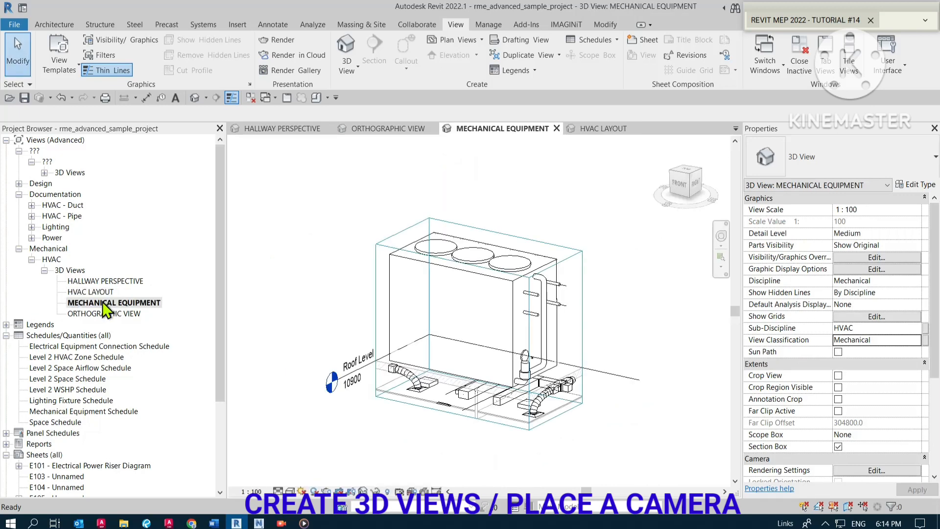
{"action": "left_click", "coordinate": [104, 314]}
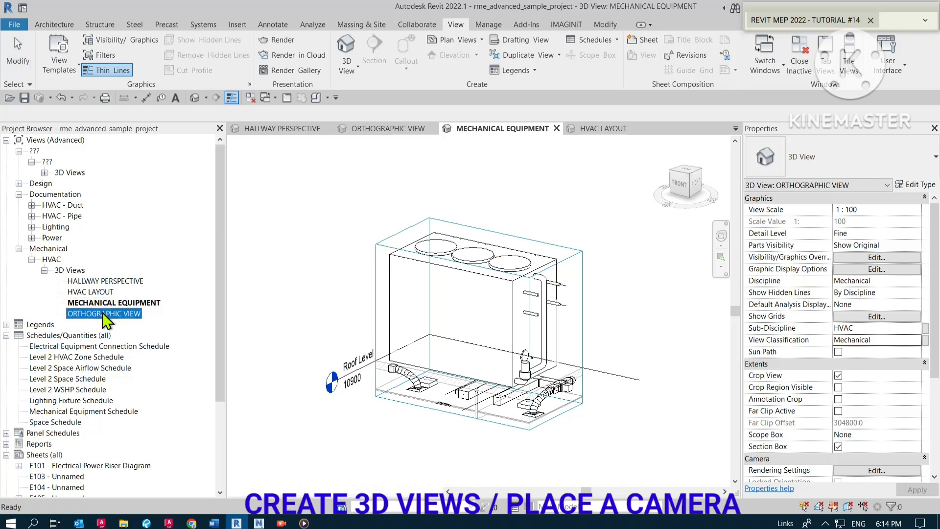
{"action": "double_click", "coordinate": [102, 313]}
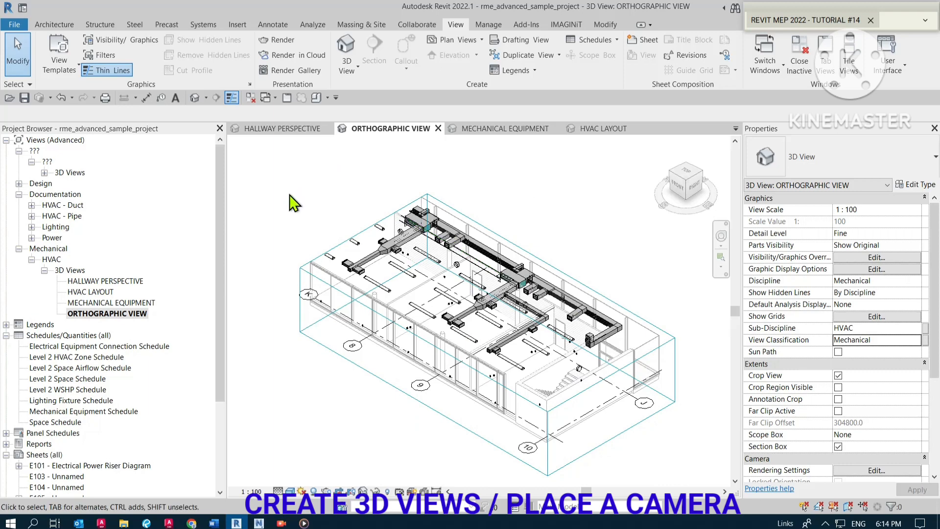
{"action": "double_click", "coordinate": [104, 292]}
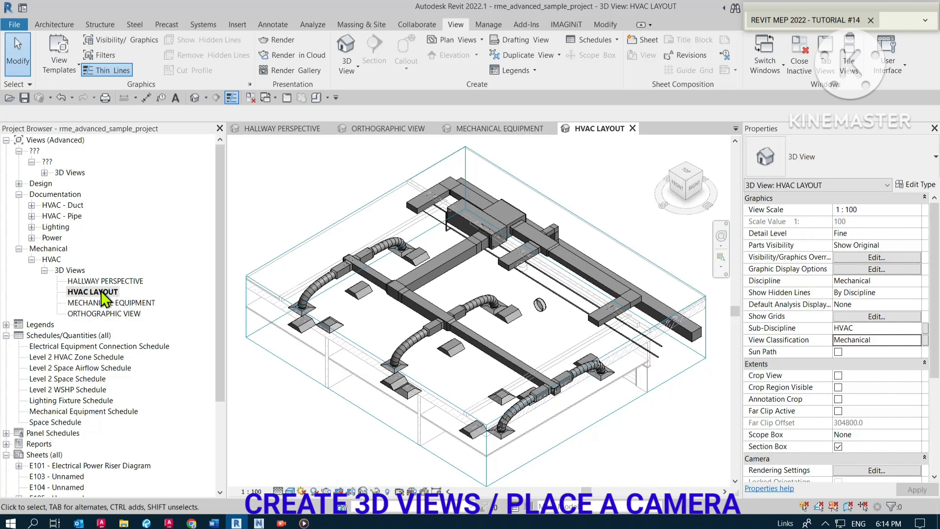
- Tile the four open 3D views side by side and activate the HALLWAY PERSPECTIVE view
{"action": "left_click", "coordinate": [103, 293]}
{"action": "key", "text": "w"}
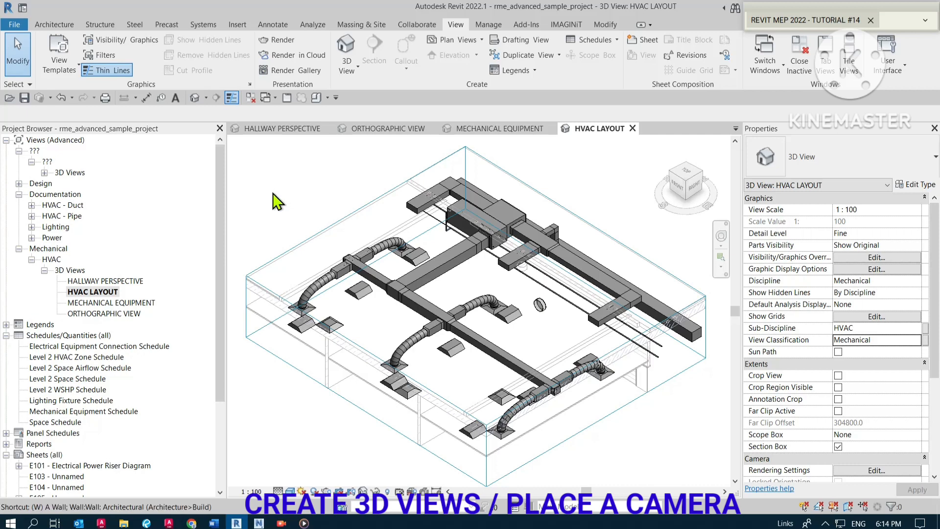
{"action": "key", "text": "t"}
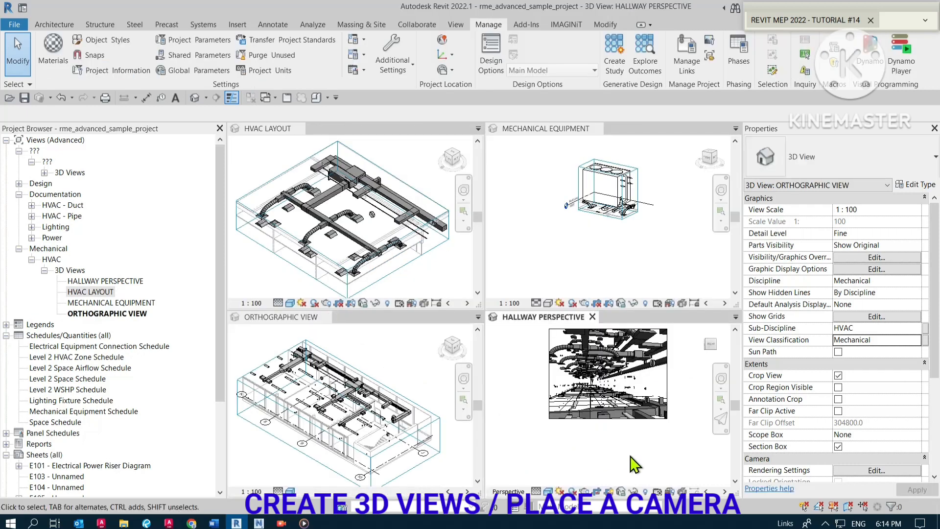
{"action": "left_click", "coordinate": [594, 388]}
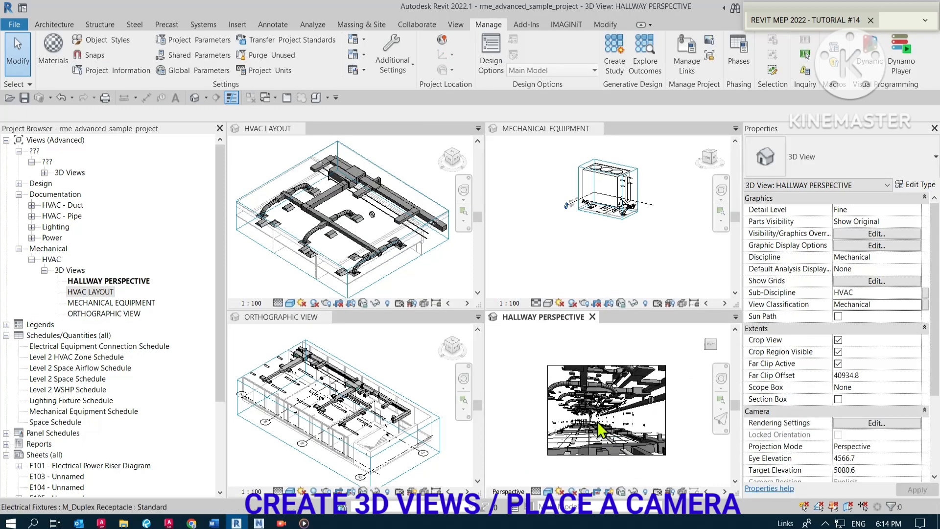
- Enlarge the models in the tiled HALLWAY PERSPECTIVE and MECHANICAL EQUIPMENT views so each one fills its own view window
{"action": "scroll", "coordinate": [595, 420], "scroll_direction": "up", "scroll_amount": 3}
{"action": "scroll", "coordinate": [601, 426], "scroll_direction": "up", "scroll_amount": 1}
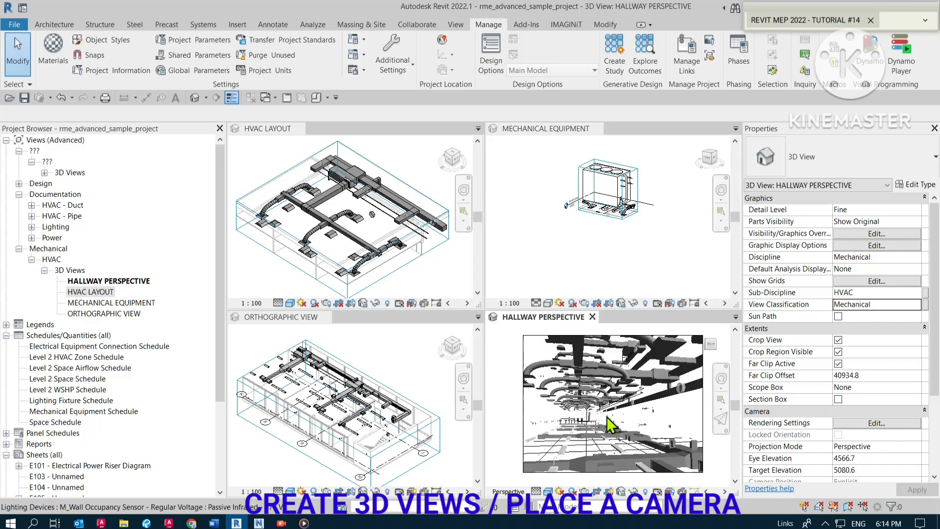
{"action": "scroll", "coordinate": [609, 424], "scroll_direction": "up", "scroll_amount": 1}
{"action": "left_click", "coordinate": [637, 247]}
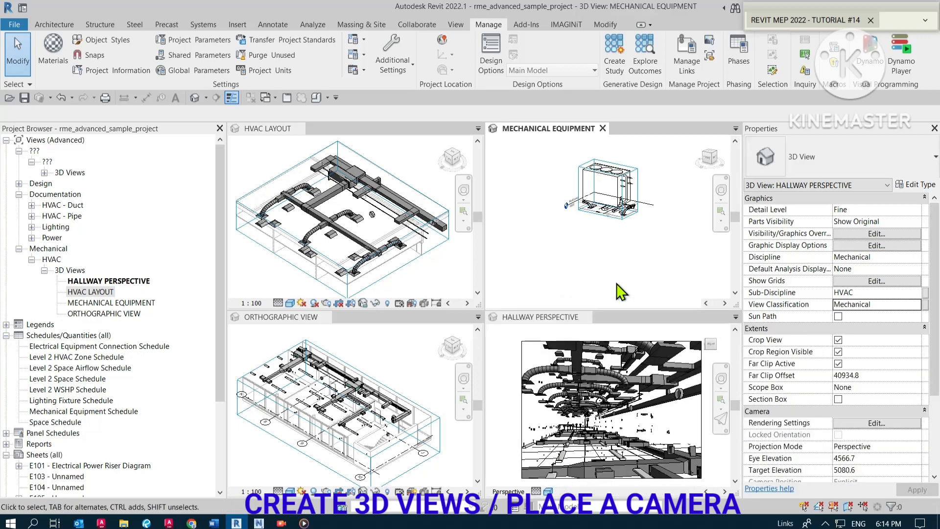
{"action": "scroll", "coordinate": [619, 252], "scroll_direction": "up", "scroll_amount": 4}
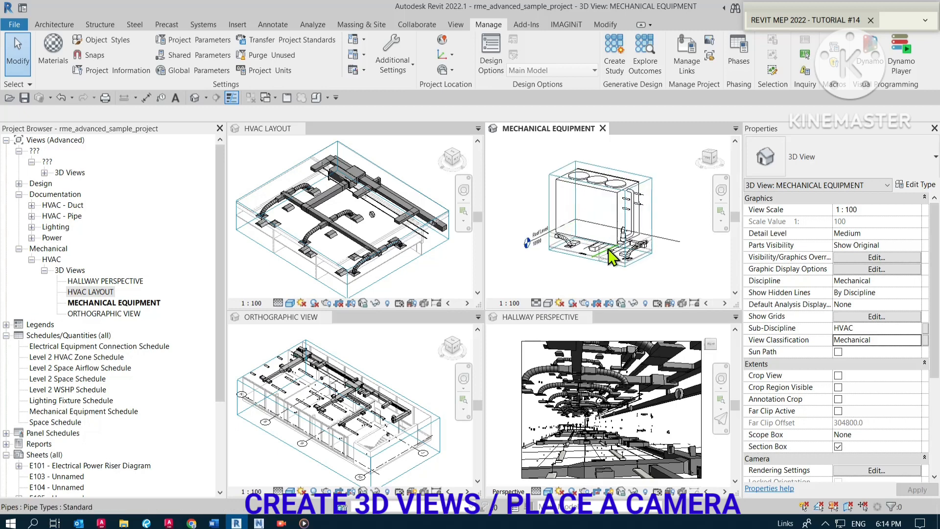
{"action": "scroll", "coordinate": [612, 259], "scroll_direction": "up", "scroll_amount": 3}
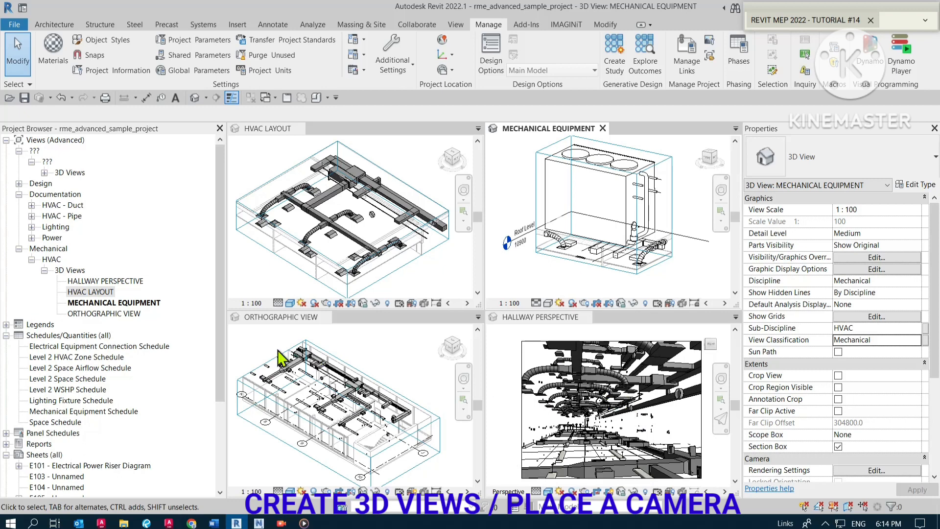
- Review the HALLWAY PERSPECTIVE, HVAC LAYOUT and MECHANICAL EQUIPMENT entries among the 3D views listed under Mechanical HVAC
{"action": "left_click", "coordinate": [98, 283]}
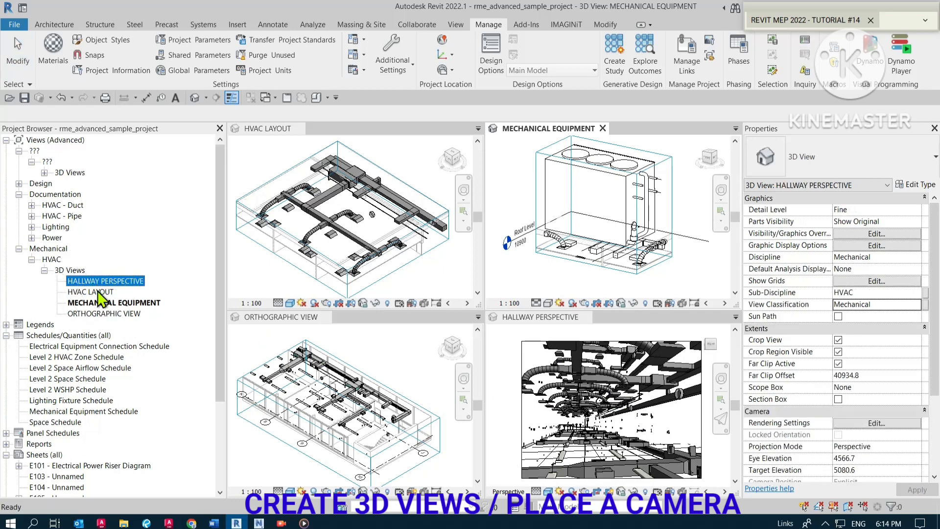
{"action": "left_click", "coordinate": [100, 293]}
{"action": "left_click", "coordinate": [99, 303]}
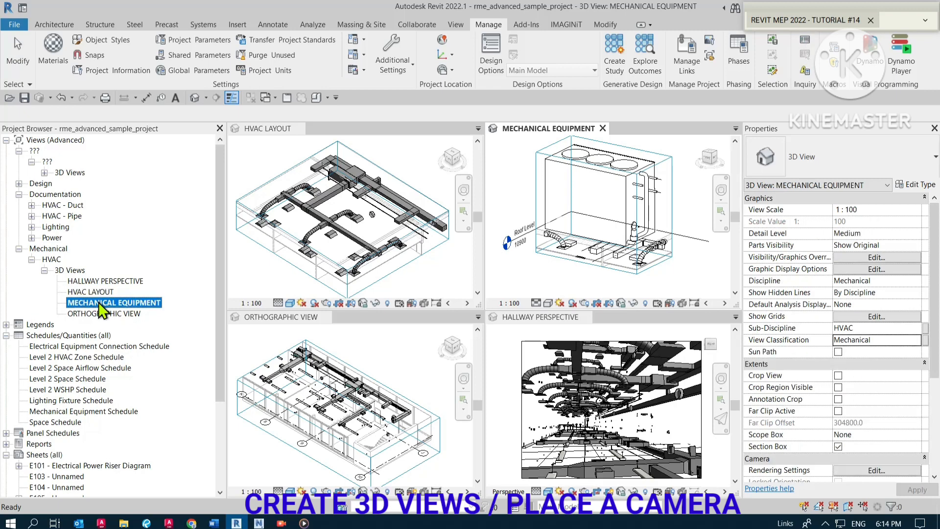